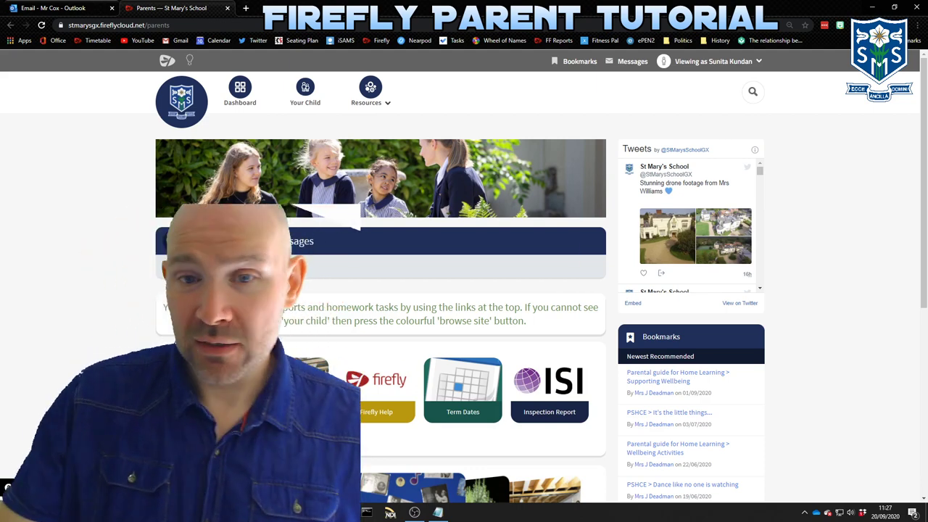
- Open and close the list of resource sections
{"action": "left_click", "coordinate": [375, 109]}
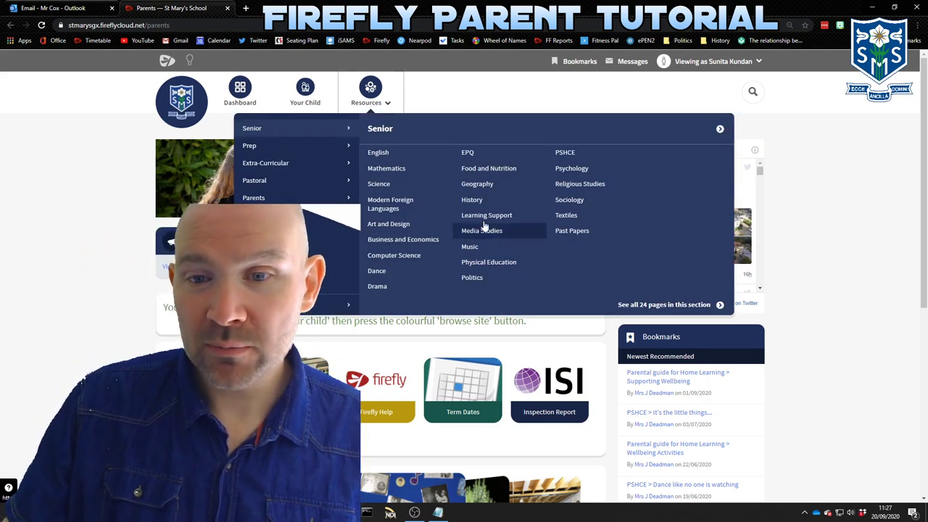
{"action": "left_click", "coordinate": [376, 89]}
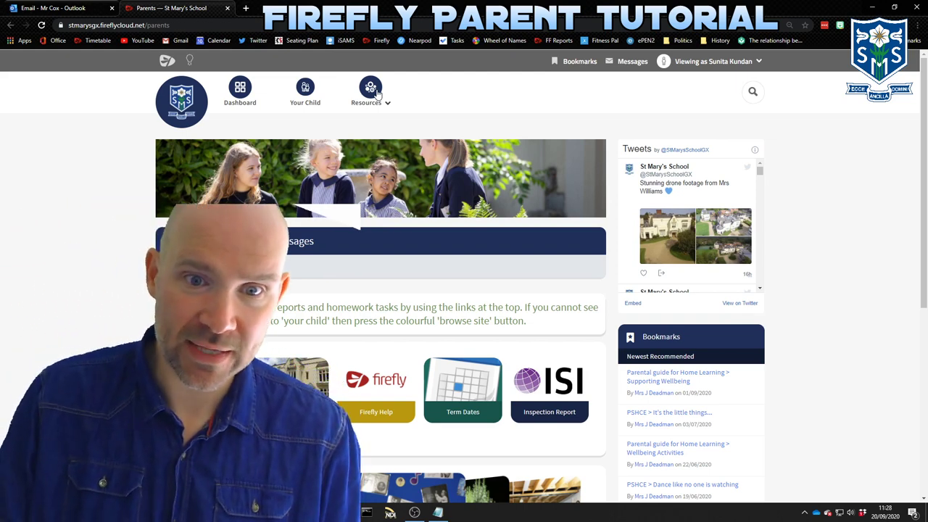
{"action": "left_click", "coordinate": [377, 94]}
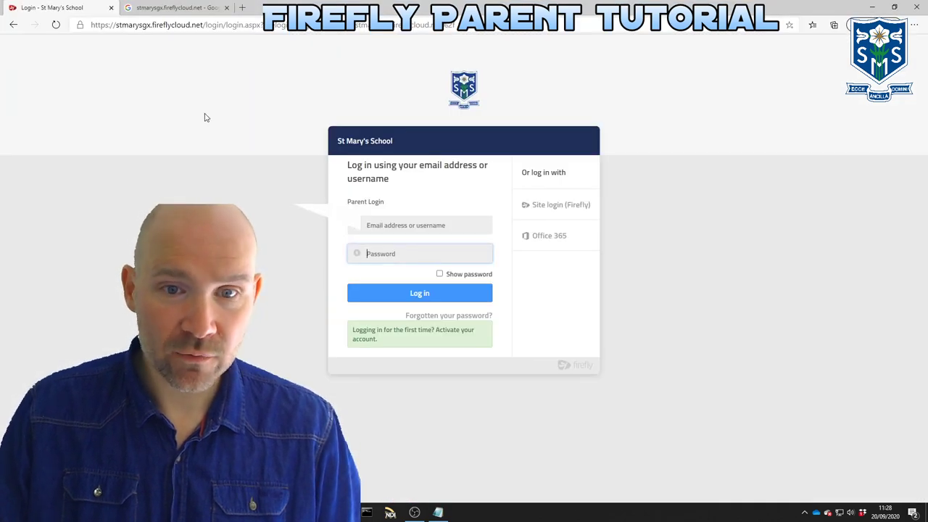
- Trim the address to stmarysgx.fireflycloud.net, check the Google results, then return to the login tab
{"action": "left_click_drag", "start_coordinate": [203, 25], "coordinate": [454, 24]}
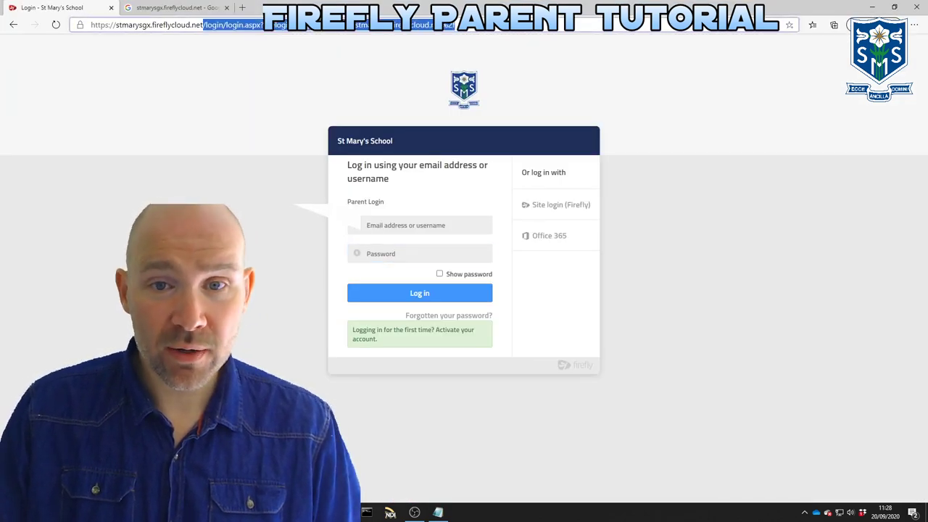
{"action": "key", "text": "BackSpace"}
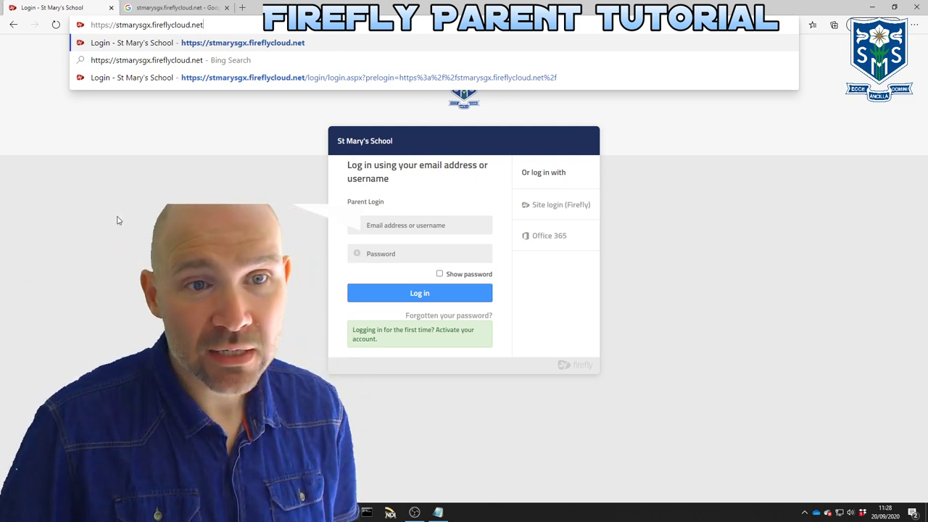
{"action": "left_click", "coordinate": [206, 202]}
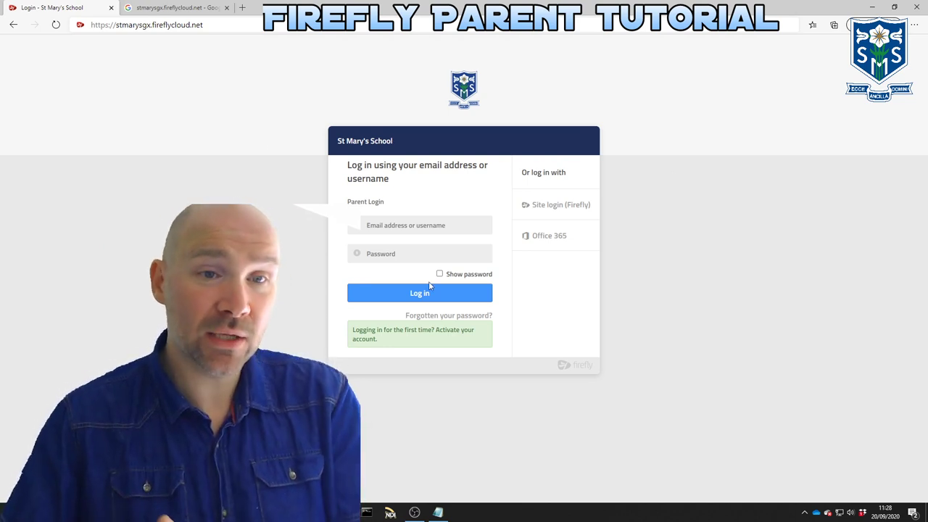
{"action": "left_click", "coordinate": [176, 10]}
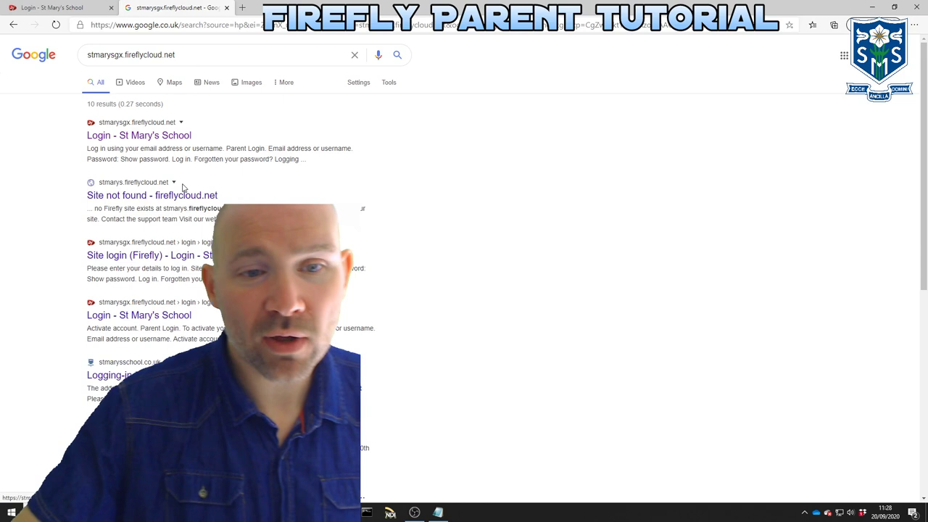
{"action": "left_click", "coordinate": [86, 14]}
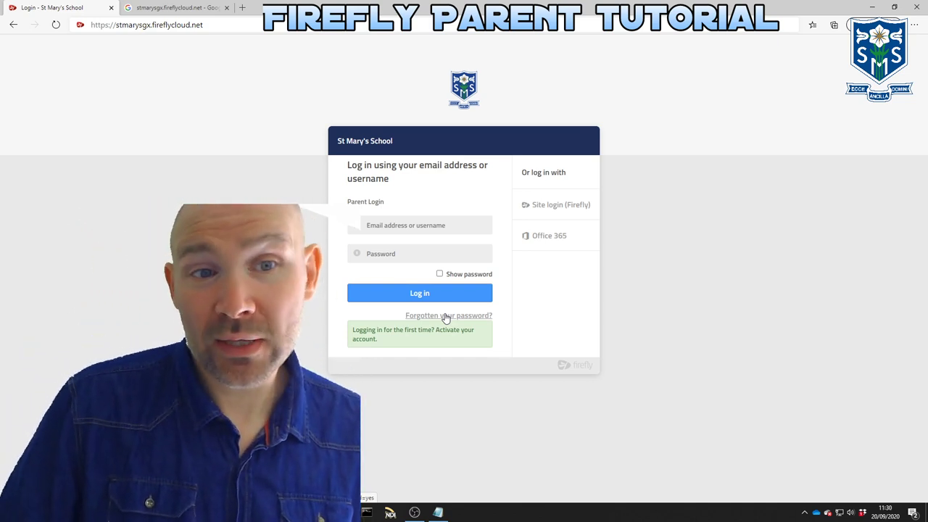
- Minimise the Edge login window to reveal the Firefly Parents portal in Chrome
{"action": "left_click", "coordinate": [873, 7]}
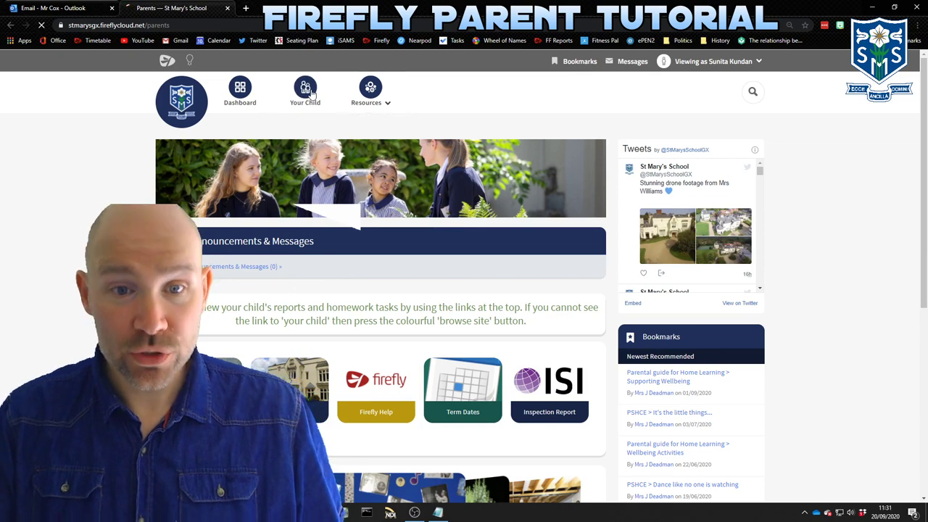
- Open the Your Child profile page and scroll through it
{"action": "left_click", "coordinate": [330, 112]}
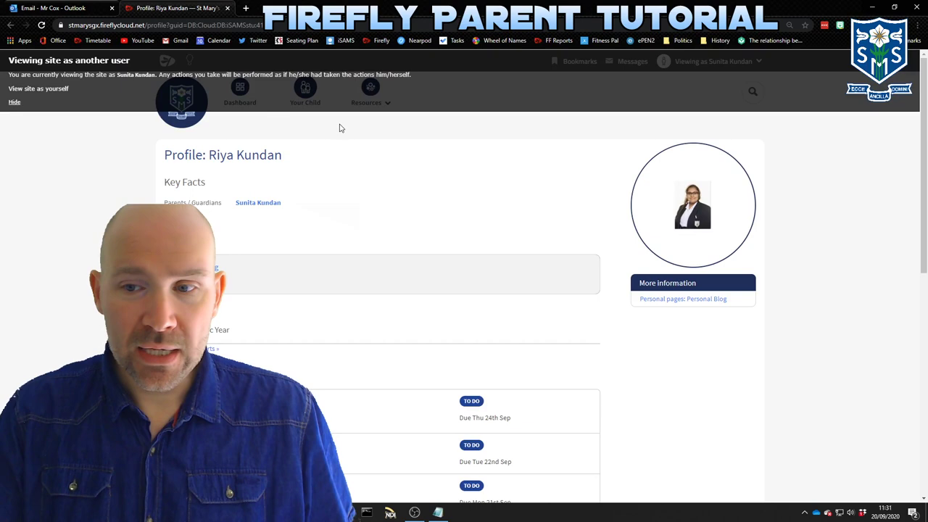
{"action": "scroll", "coordinate": [340, 128], "scroll_direction": "down", "scroll_amount": 1}
{"action": "scroll", "coordinate": [340, 128], "scroll_direction": "down", "scroll_amount": 1}
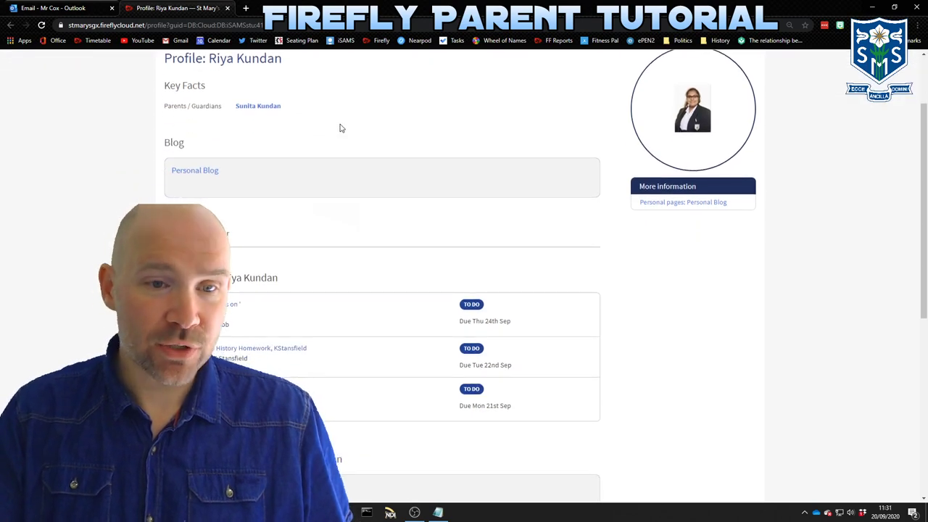
{"action": "scroll", "coordinate": [341, 128], "scroll_direction": "down", "scroll_amount": 1}
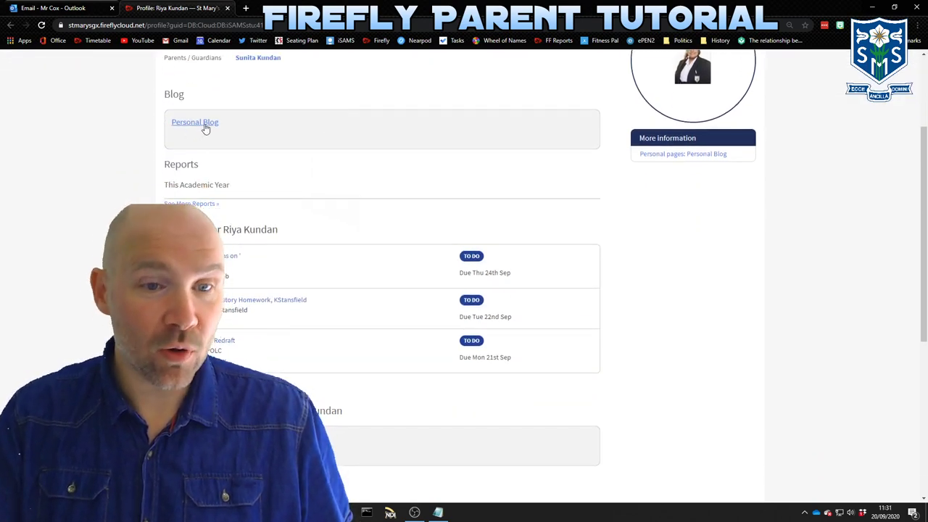
{"action": "scroll", "coordinate": [227, 131], "scroll_direction": "down", "scroll_amount": 1}
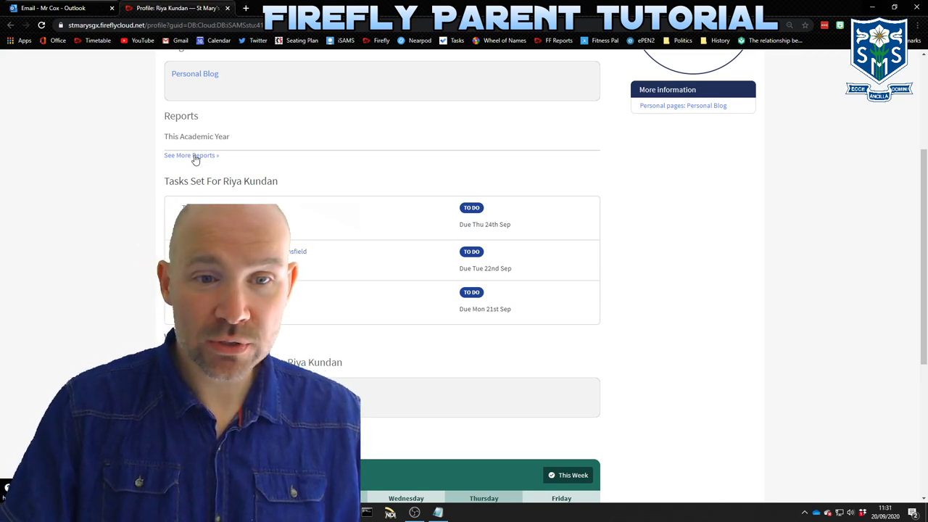
{"action": "scroll", "coordinate": [194, 156], "scroll_direction": "up", "scroll_amount": 2}
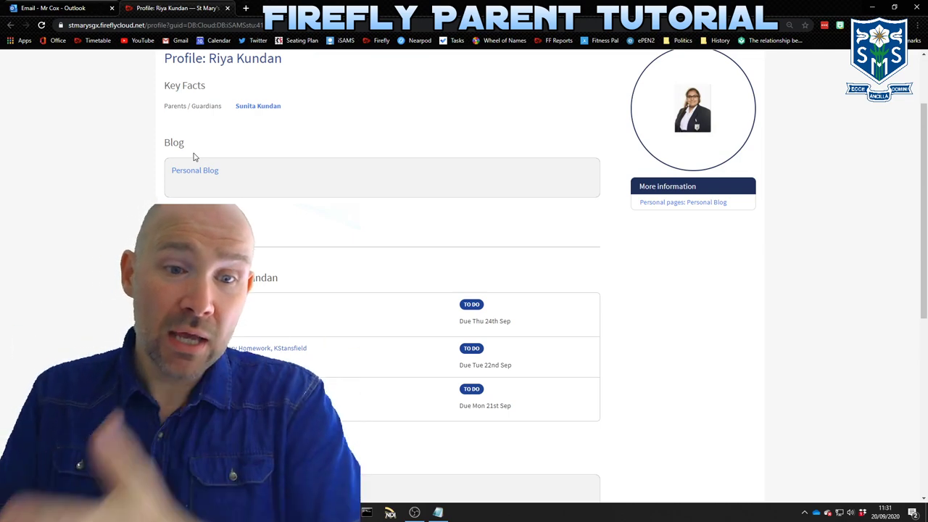
{"action": "scroll", "coordinate": [207, 171], "scroll_direction": "down", "scroll_amount": 1}
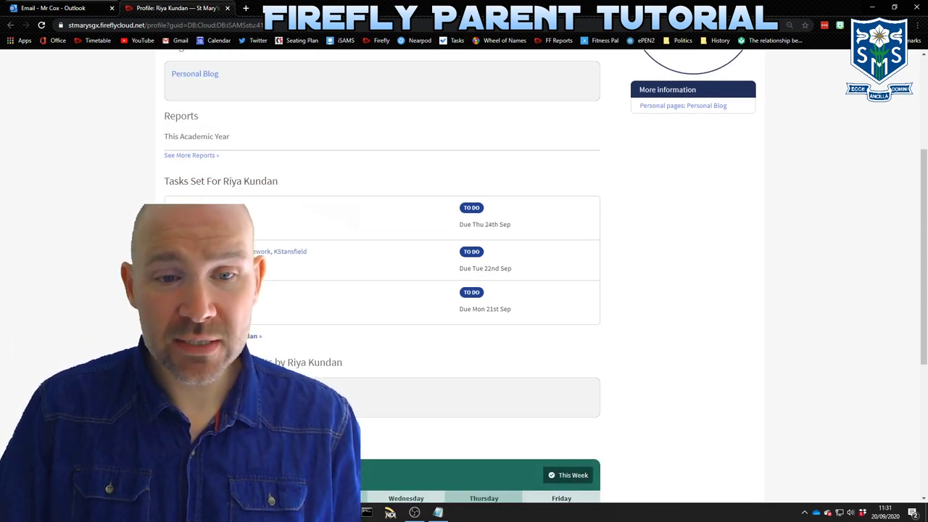
{"action": "scroll", "coordinate": [207, 172], "scroll_direction": "down", "scroll_amount": 1}
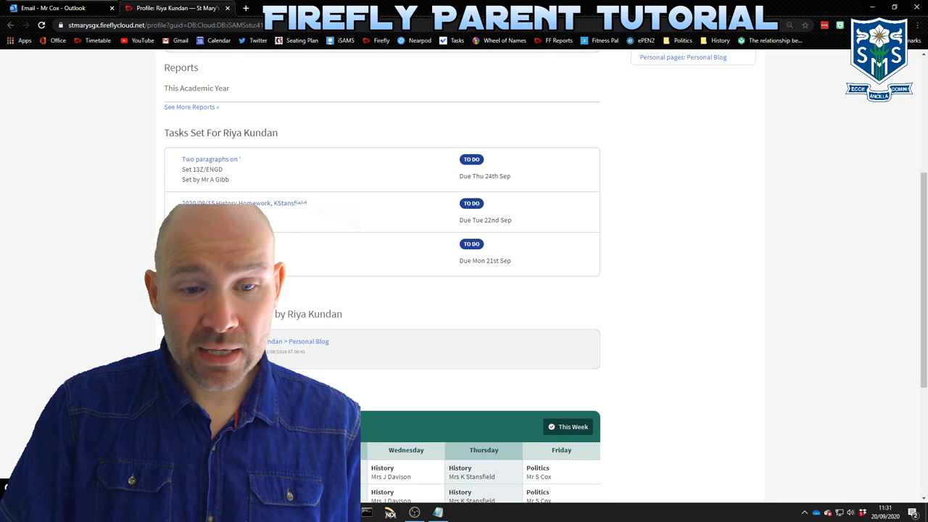
- Open the link to all tasks set in a new tab and switch to it
{"action": "right_click", "coordinate": [271, 290]}
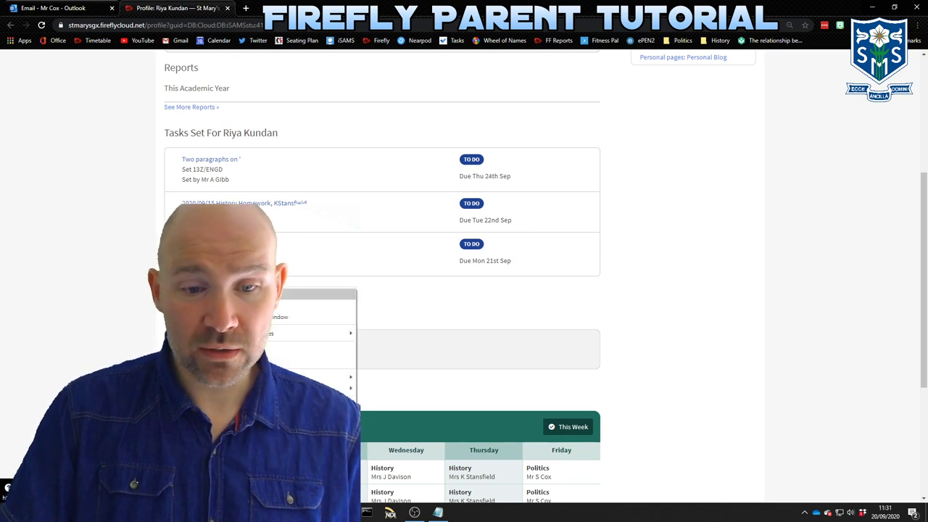
{"action": "left_click", "coordinate": [304, 299]}
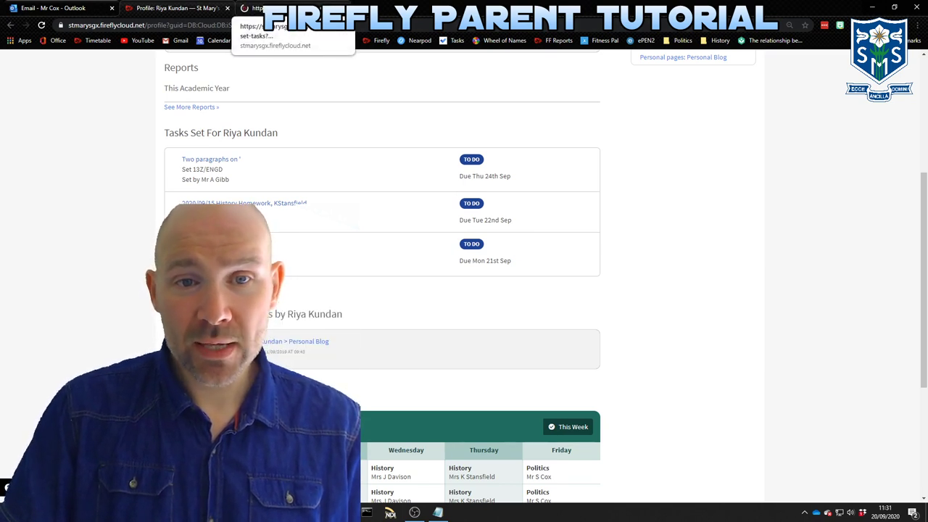
{"action": "left_click", "coordinate": [256, 8]}
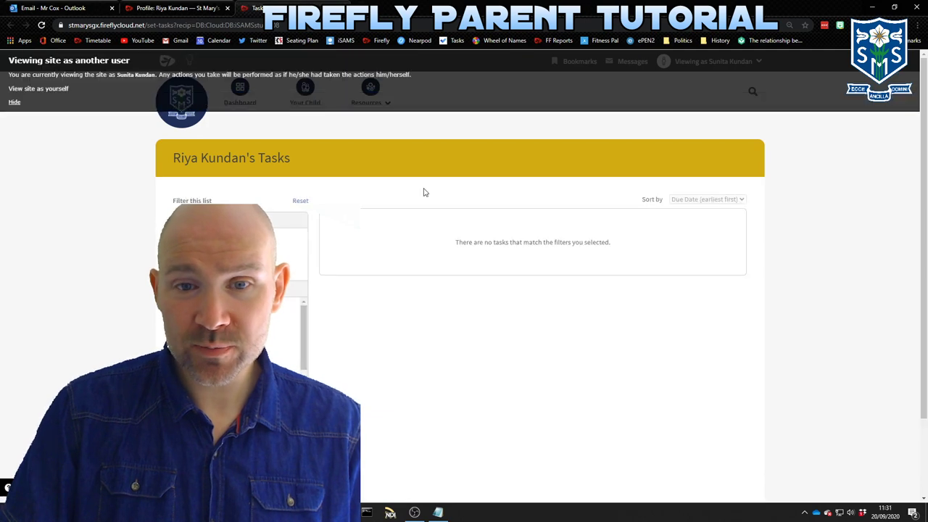
- Hide the viewing-as notice and scroll through the tasks and the Progress and Due Date filters
{"action": "left_click", "coordinate": [15, 102]}
{"action": "scroll", "coordinate": [472, 233], "scroll_direction": "down", "scroll_amount": 2}
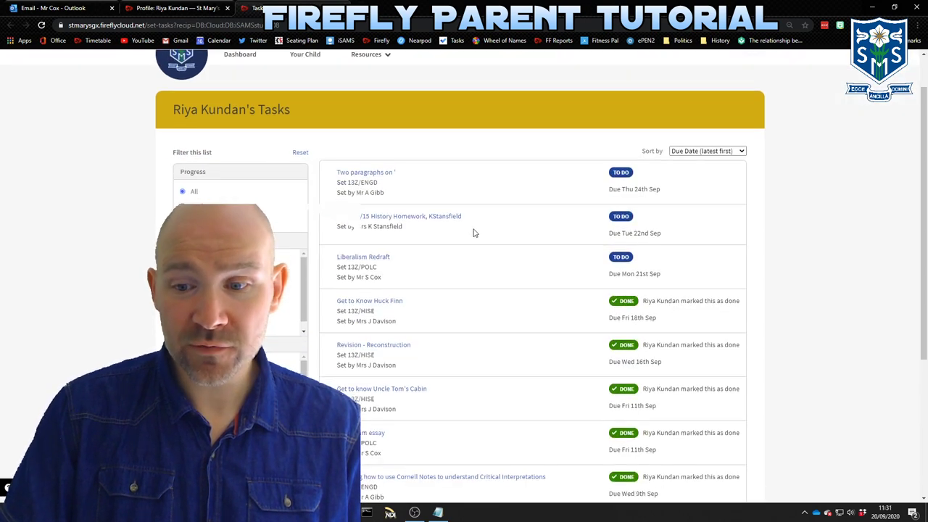
{"action": "scroll", "coordinate": [472, 231], "scroll_direction": "down", "scroll_amount": 1}
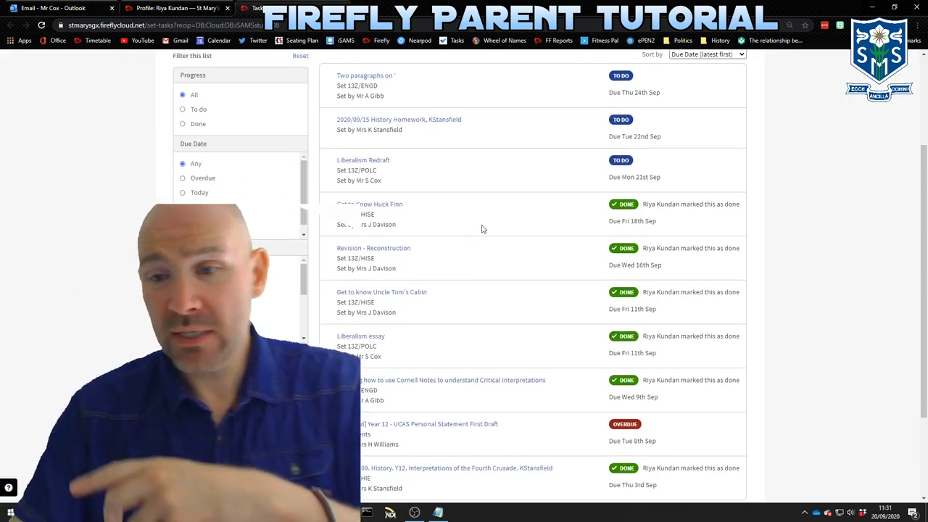
{"action": "scroll", "coordinate": [529, 205], "scroll_direction": "down", "scroll_amount": 2}
{"action": "scroll", "coordinate": [563, 193], "scroll_direction": "up", "scroll_amount": 3}
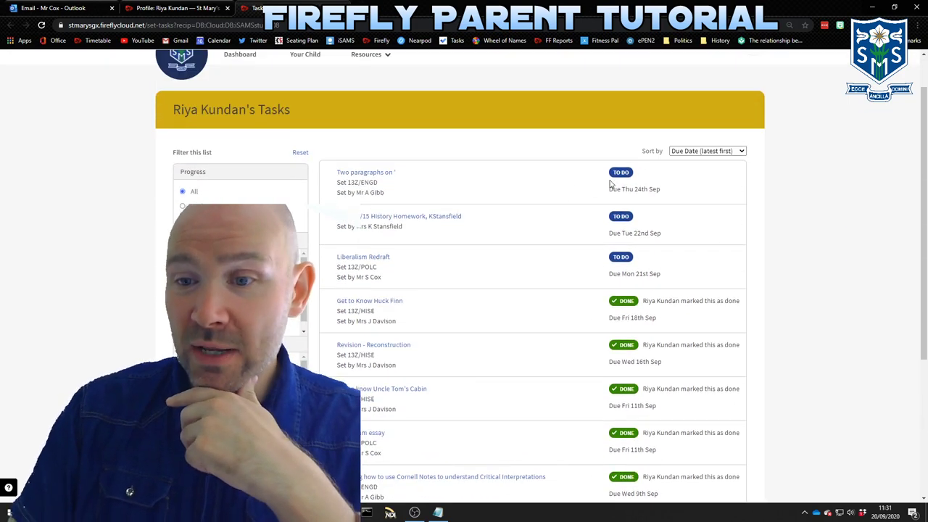
{"action": "scroll", "coordinate": [606, 207], "scroll_direction": "down", "scroll_amount": 1}
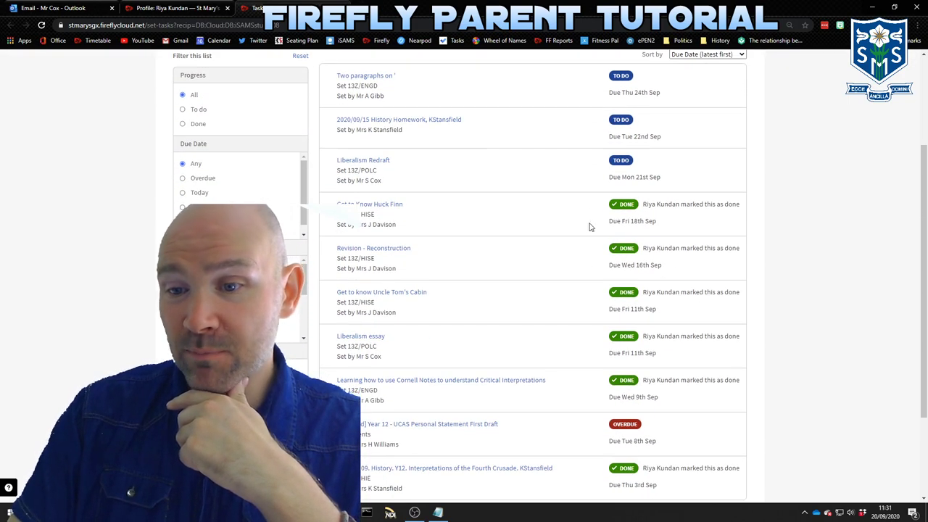
{"action": "scroll", "coordinate": [590, 227], "scroll_direction": "down", "scroll_amount": 1}
{"action": "scroll", "coordinate": [625, 250], "scroll_direction": "down", "scroll_amount": 1}
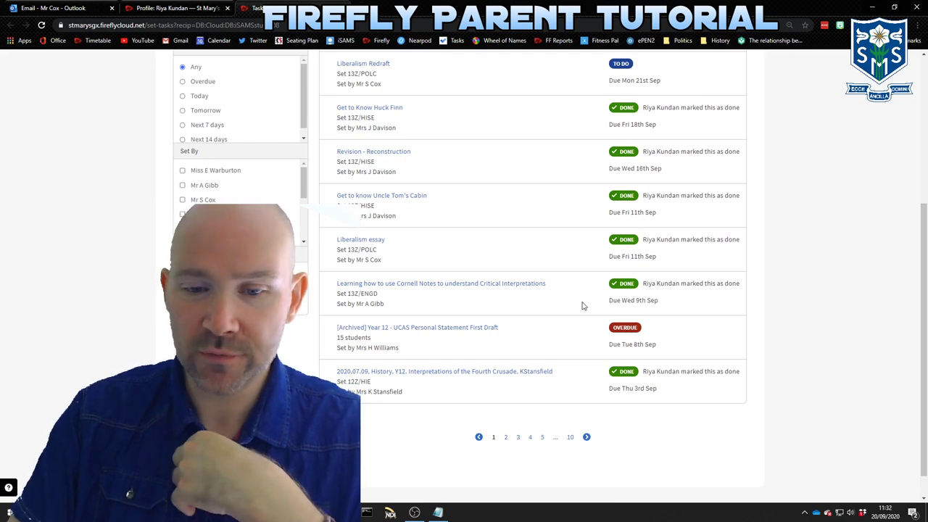
{"action": "scroll", "coordinate": [505, 307], "scroll_direction": "up", "scroll_amount": 3}
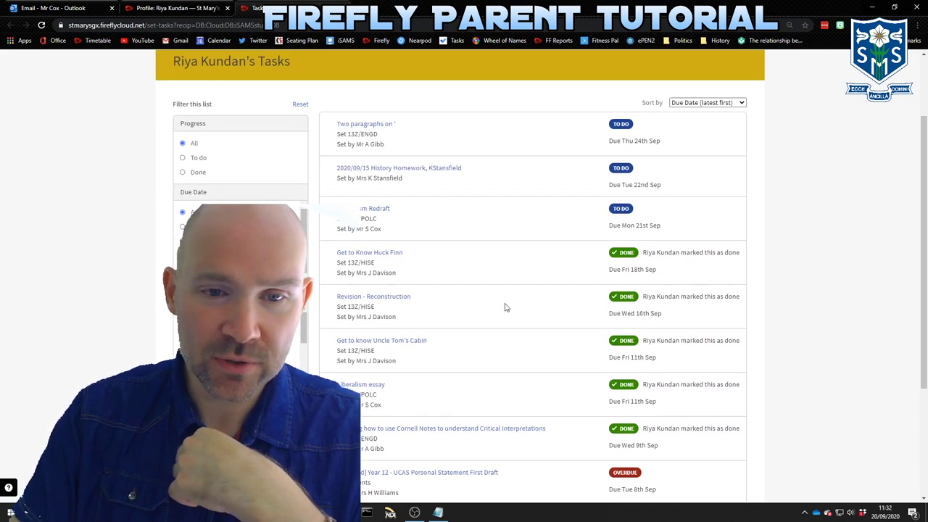
{"action": "scroll", "coordinate": [505, 307], "scroll_direction": "up", "scroll_amount": 1}
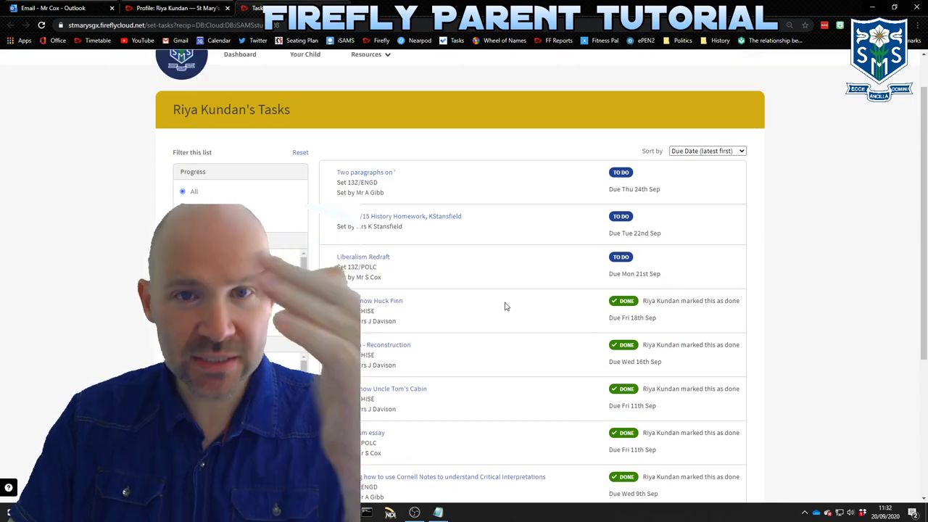
{"action": "scroll", "coordinate": [505, 307], "scroll_direction": "down", "scroll_amount": 1}
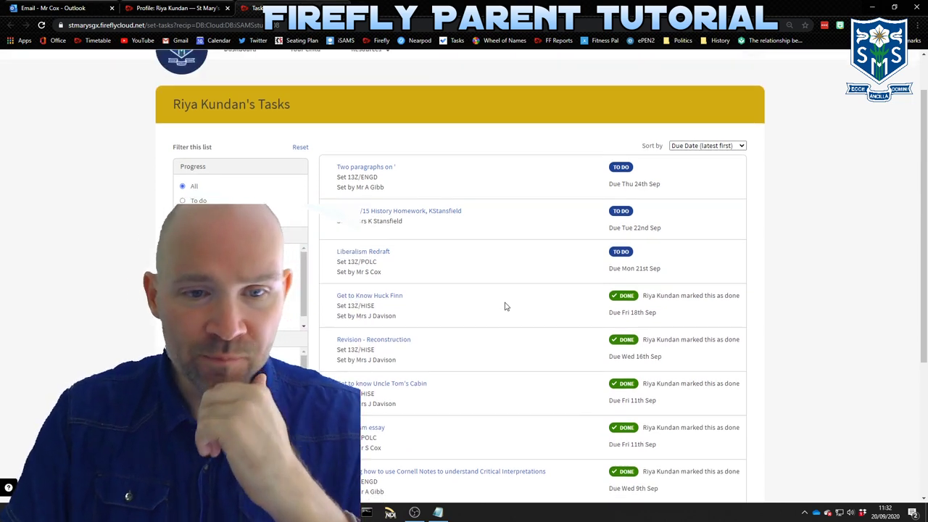
{"action": "left_click", "coordinate": [413, 513]}
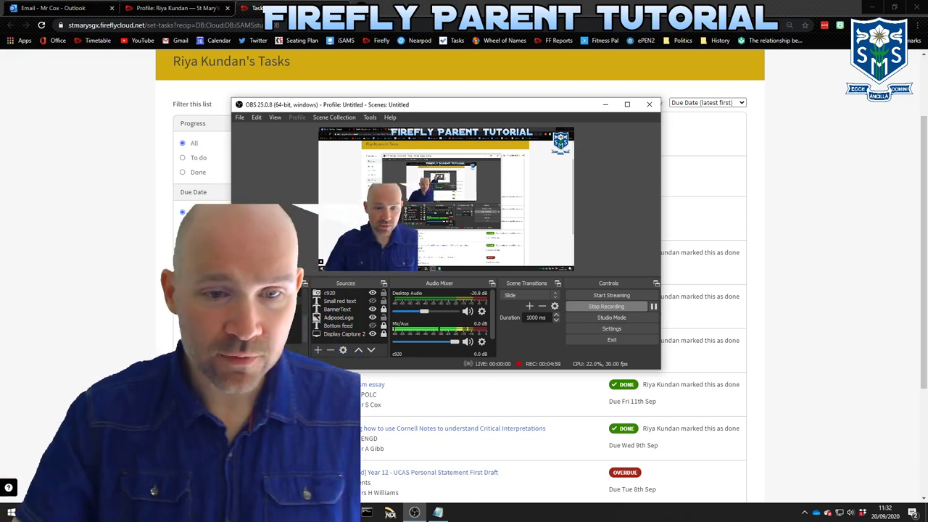
- Untick the Set By teacher filter so all the child's tasks are listed again
{"action": "left_click", "coordinate": [414, 512]}
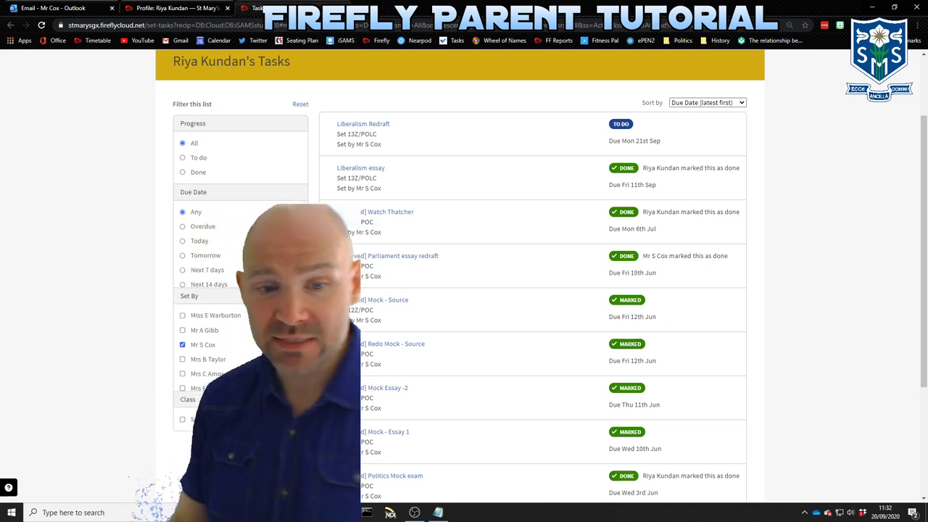
{"action": "left_click", "coordinate": [181, 345]}
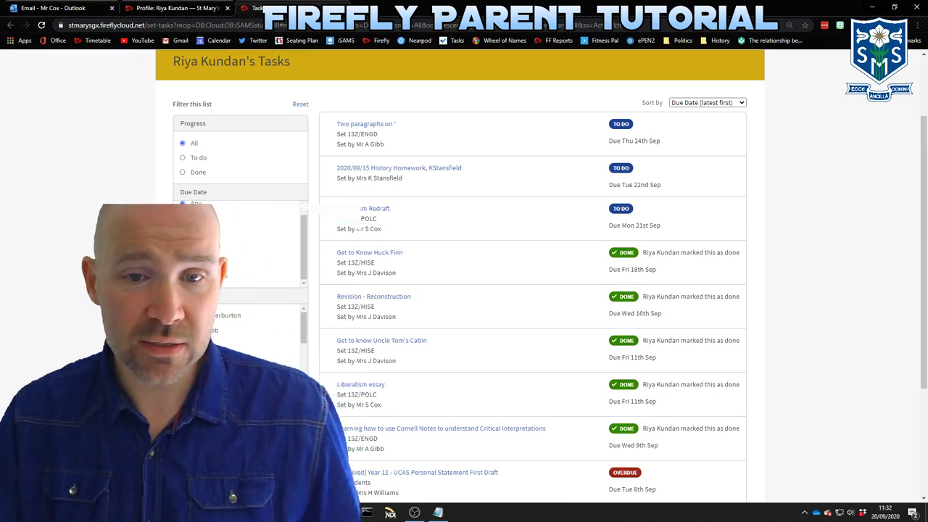
{"action": "scroll", "coordinate": [464, 290], "scroll_direction": "up", "scroll_amount": 1}
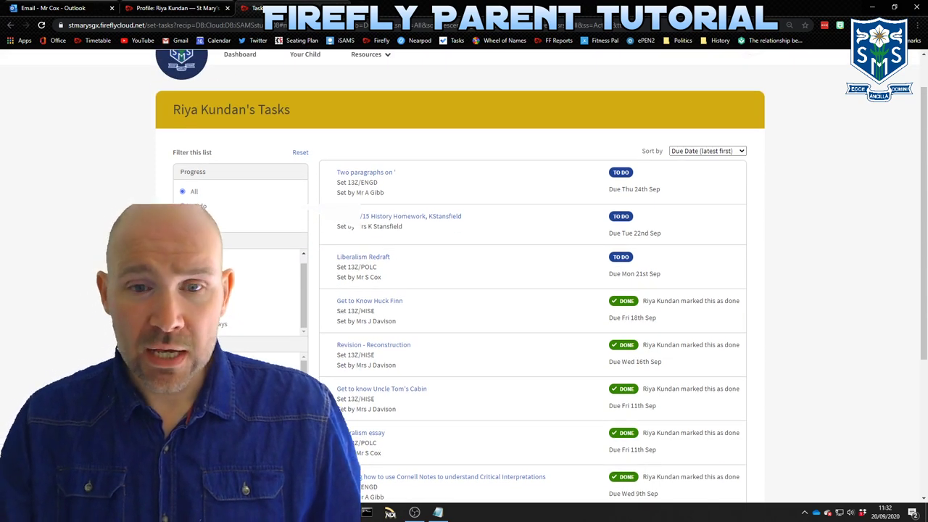
- Scroll back to the top of the child's Tasks page
{"action": "scroll", "coordinate": [464, 290], "scroll_direction": "up", "scroll_amount": 1}
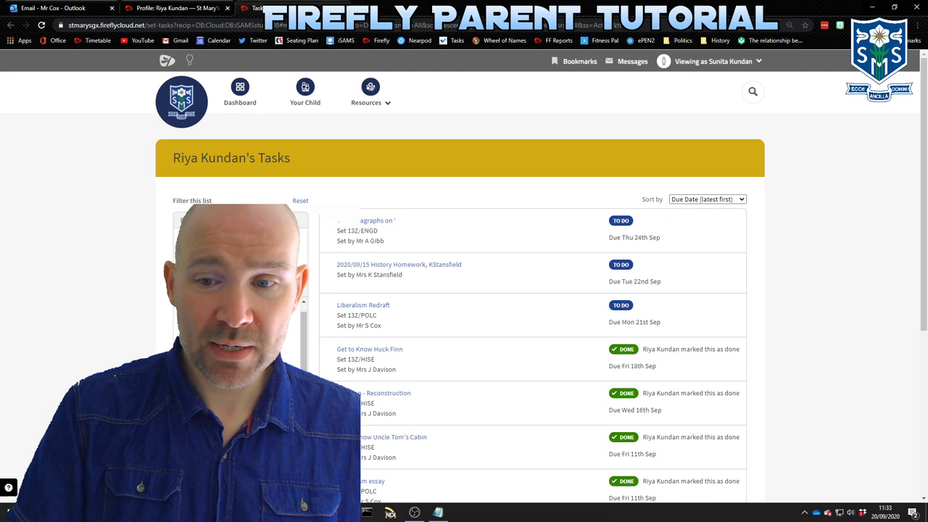
- Switch to the student's profile tab and scroll down to the weekly timetable and back
{"action": "key", "text": "ctrl+shift+Tab"}
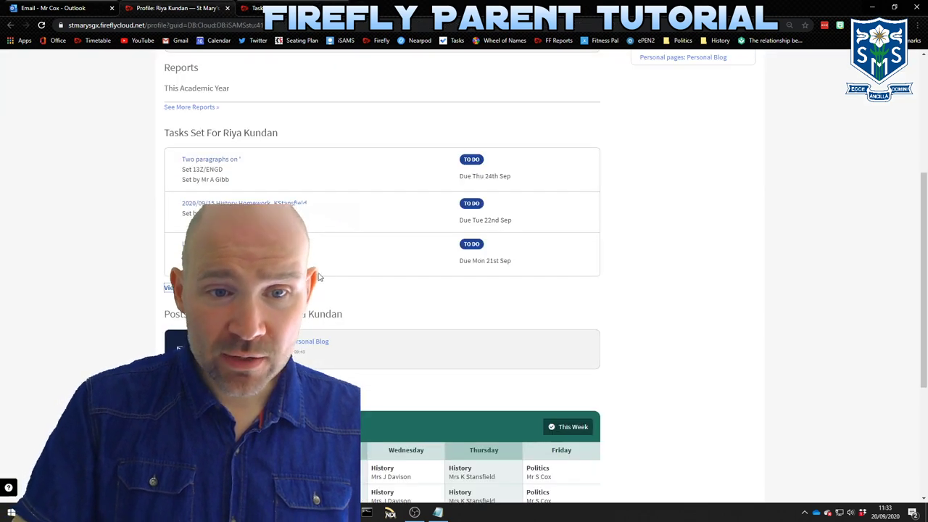
{"action": "scroll", "coordinate": [317, 275], "scroll_direction": "up", "scroll_amount": 1}
{"action": "scroll", "coordinate": [317, 274], "scroll_direction": "down", "scroll_amount": 2}
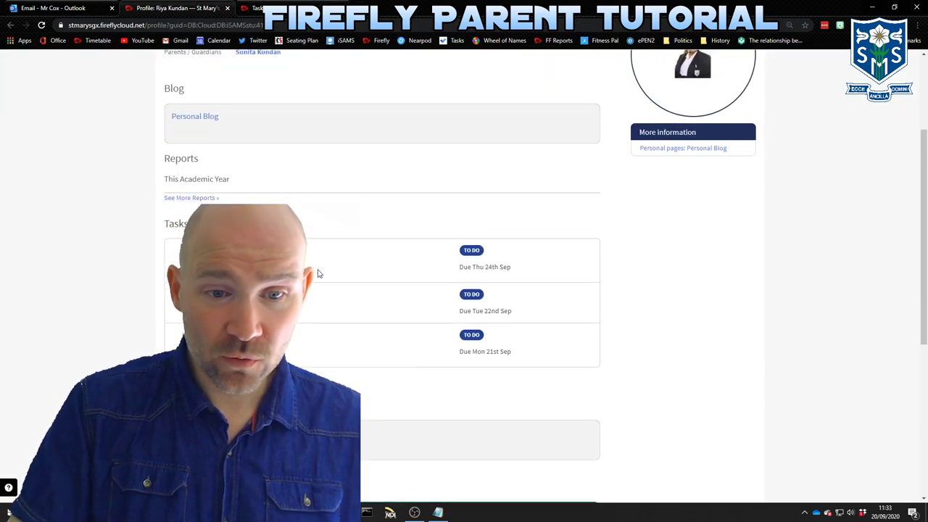
{"action": "scroll", "coordinate": [318, 274], "scroll_direction": "down", "scroll_amount": 4}
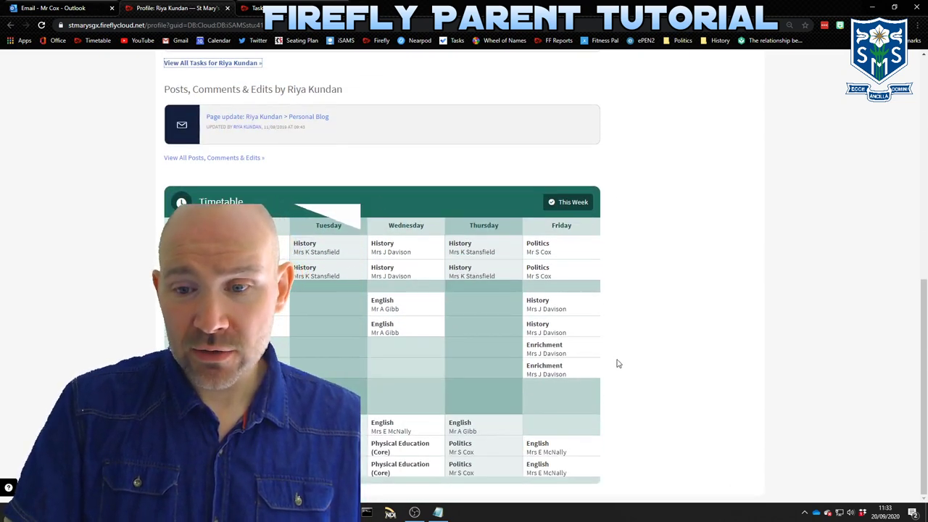
{"action": "scroll", "coordinate": [593, 351], "scroll_direction": "up", "scroll_amount": 4}
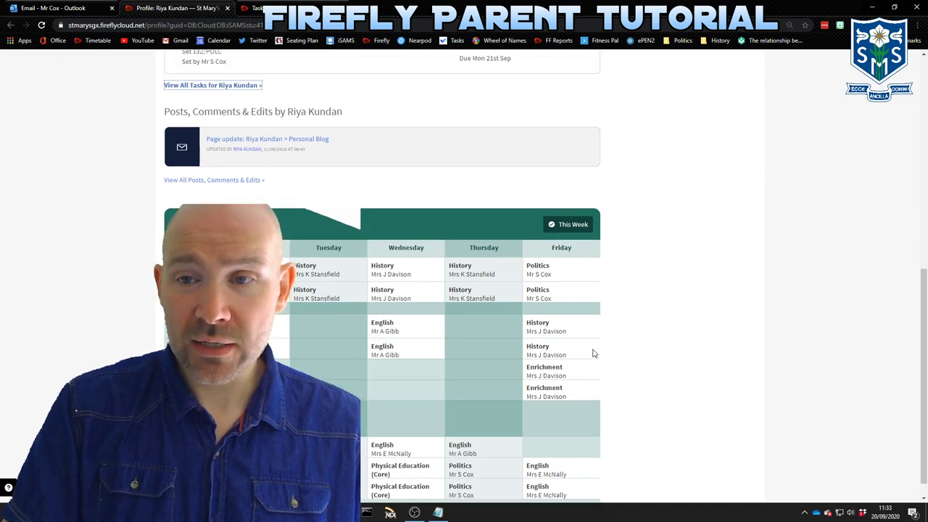
{"action": "scroll", "coordinate": [592, 350], "scroll_direction": "up", "scroll_amount": 3}
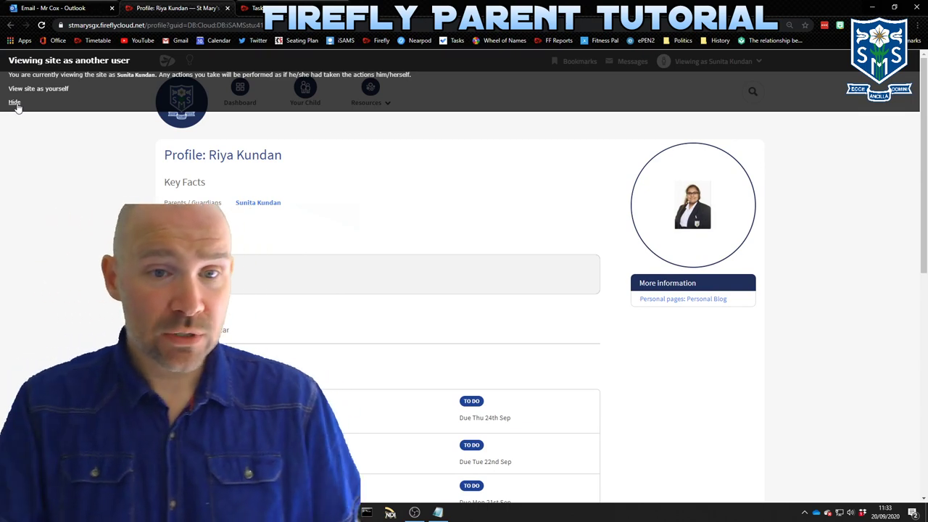
- Hide the 'Viewing site as another user' notice and scroll the page
{"action": "left_click", "coordinate": [14, 102]}
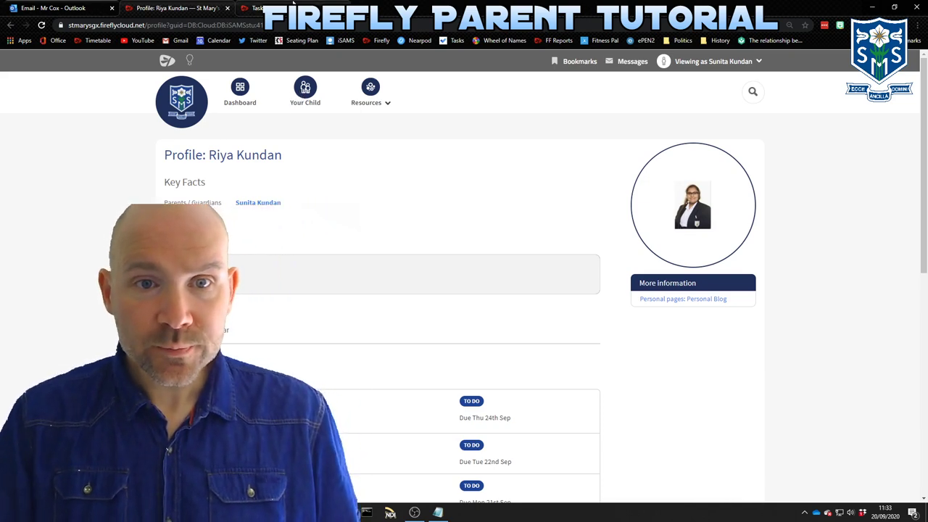
{"action": "scroll", "coordinate": [447, 287], "scroll_direction": "down", "scroll_amount": 4}
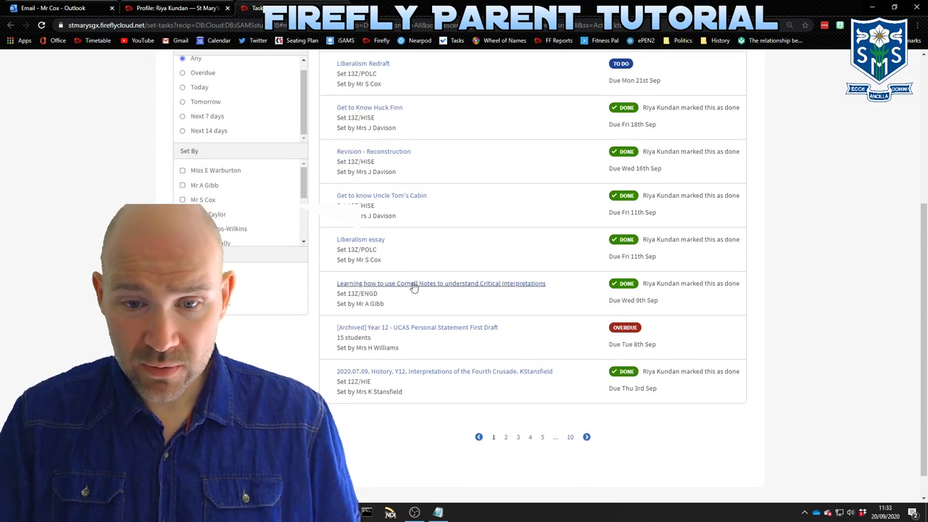
{"action": "scroll", "coordinate": [384, 260], "scroll_direction": "up", "scroll_amount": 3}
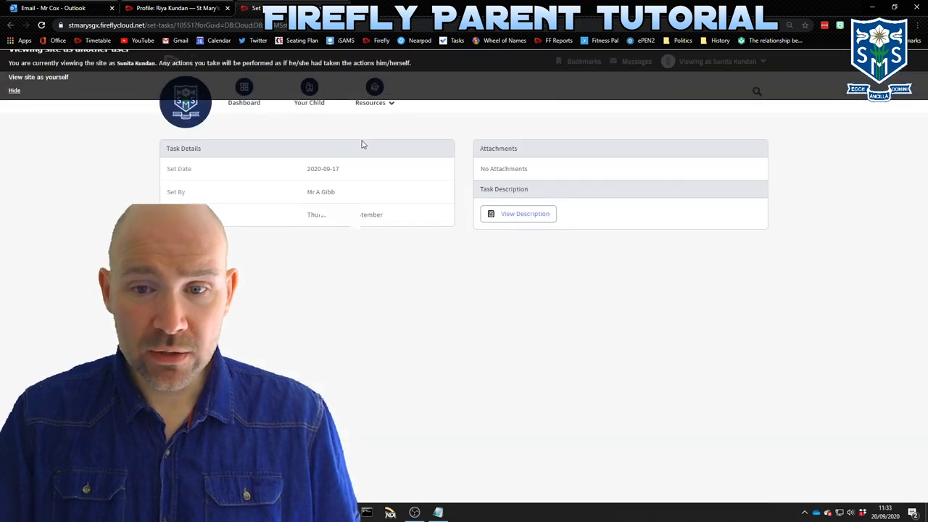
- Read the first English homework's description, then go back to the task list
{"action": "left_click", "coordinate": [531, 216]}
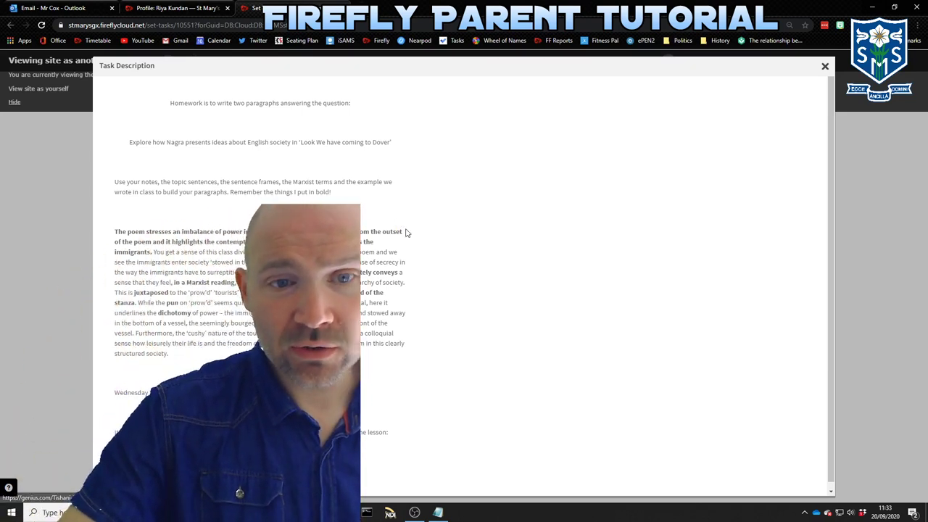
{"action": "left_click", "coordinate": [824, 67]}
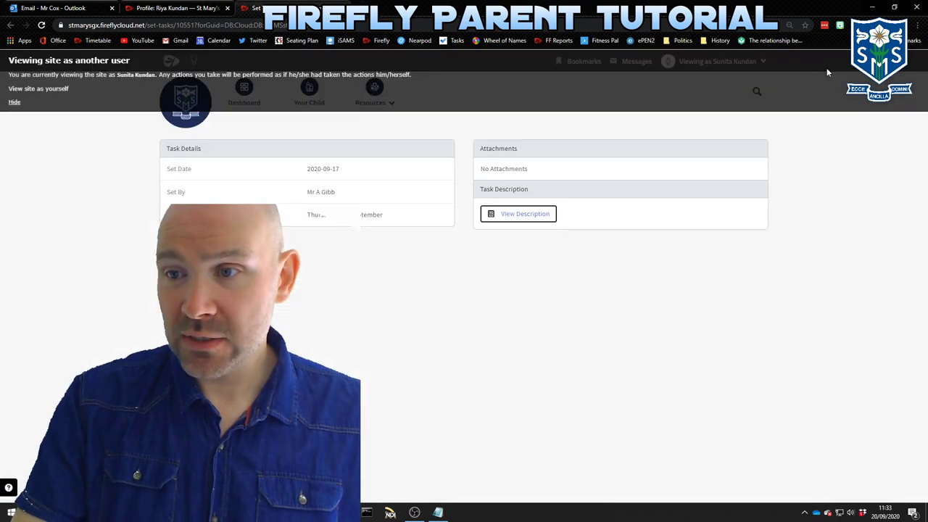
{"action": "left_click", "coordinate": [11, 25]}
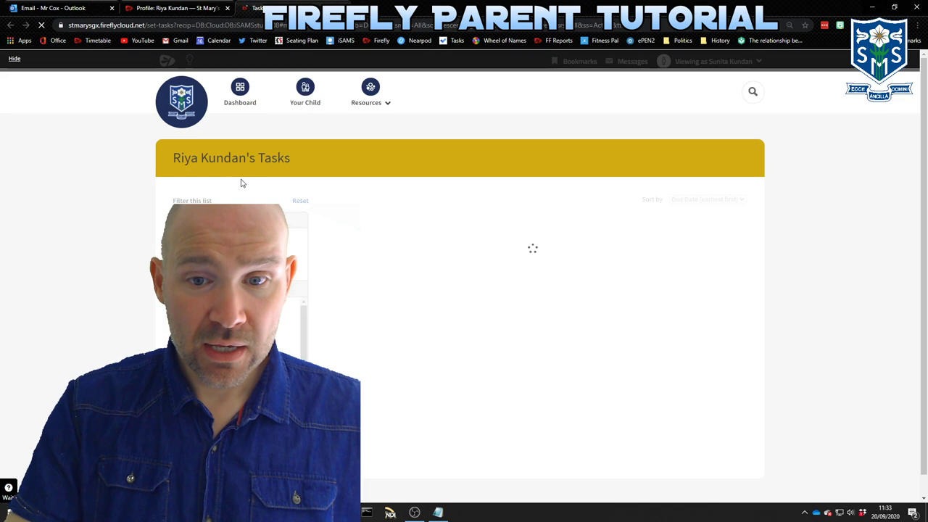
- Open the Cornell Notes task and read its description, with Critical-postcards for A Level.docx attached
{"action": "scroll", "coordinate": [242, 184], "scroll_direction": "down", "scroll_amount": 2}
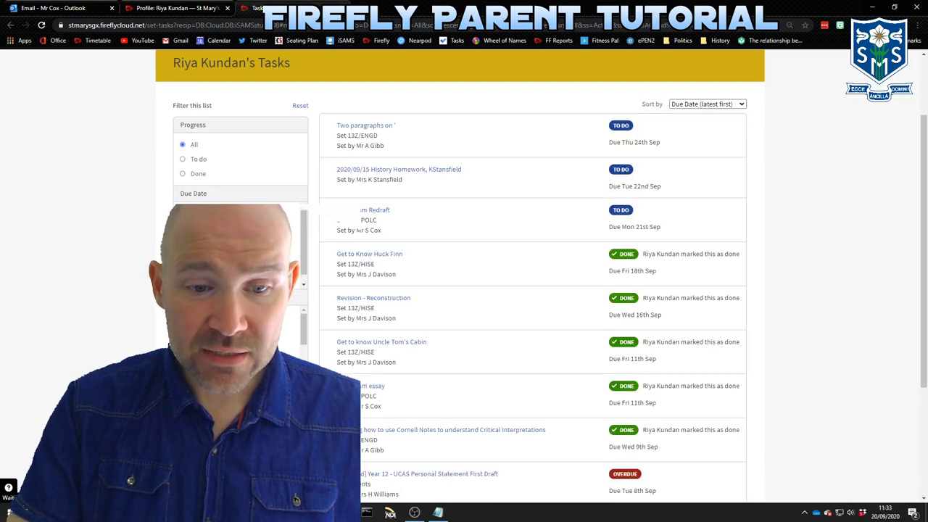
{"action": "left_click", "coordinate": [355, 253]}
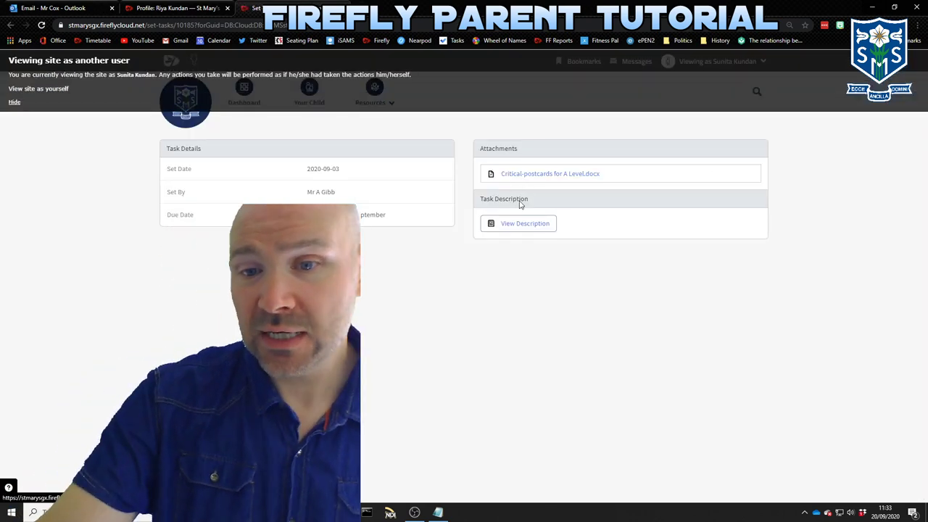
{"action": "left_click", "coordinate": [520, 223]}
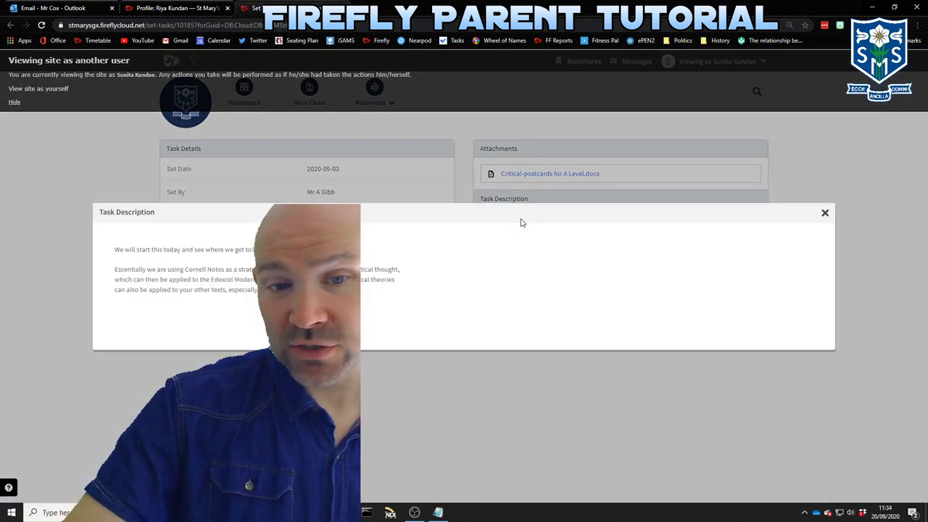
{"action": "left_click", "coordinate": [825, 212]}
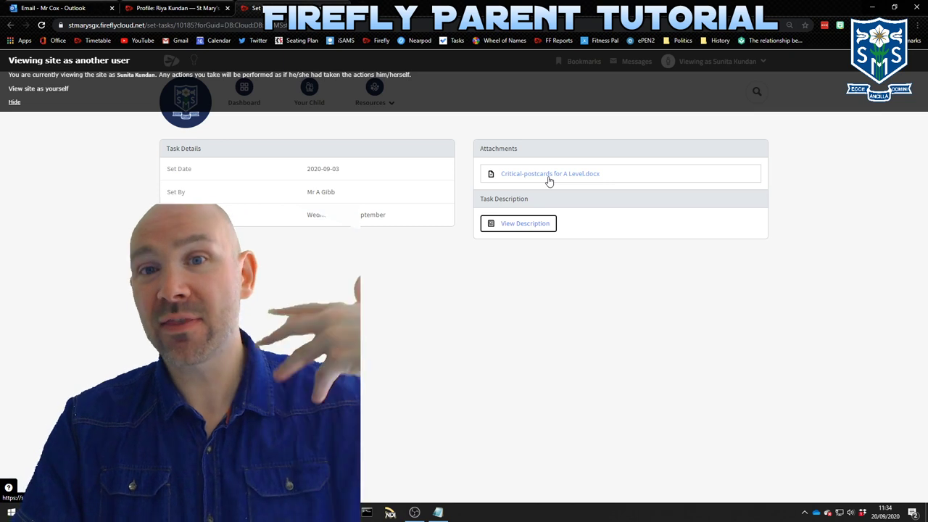
- Stop viewing as the parent, then view the site as the student found by name search
{"action": "left_click", "coordinate": [14, 103]}
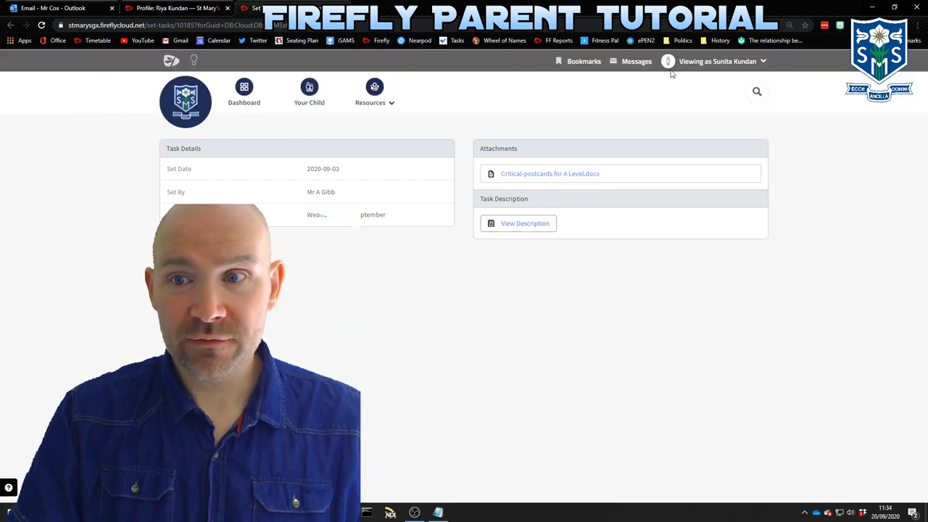
{"action": "left_click", "coordinate": [716, 63]}
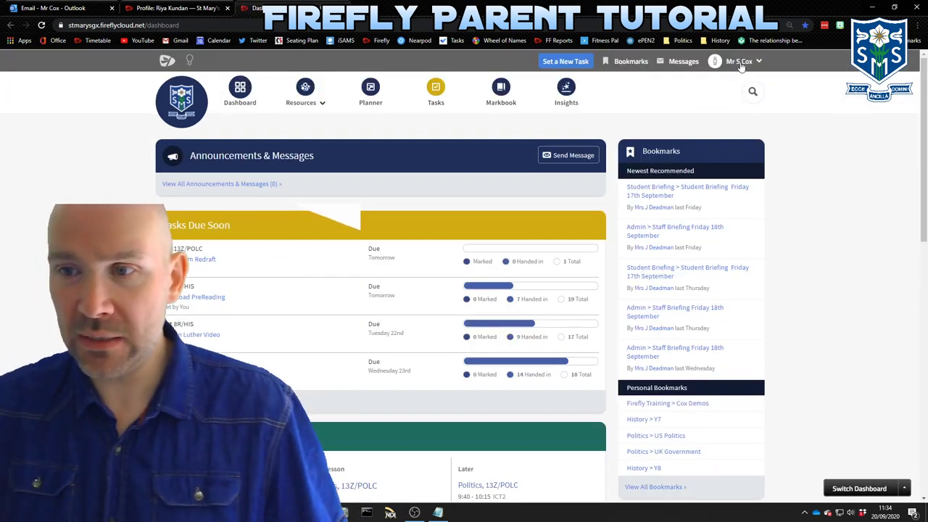
{"action": "left_click", "coordinate": [741, 62]}
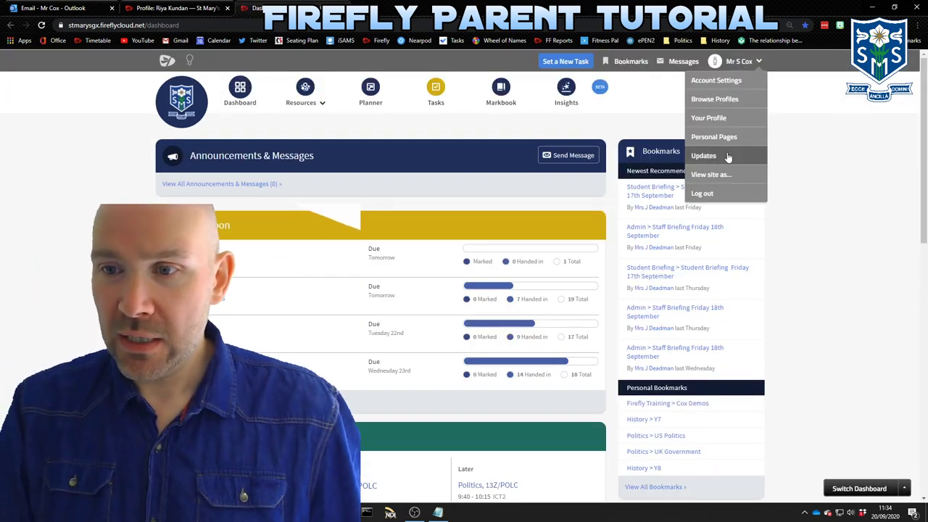
{"action": "left_click", "coordinate": [710, 174]}
{"action": "type", "text": "riya"}
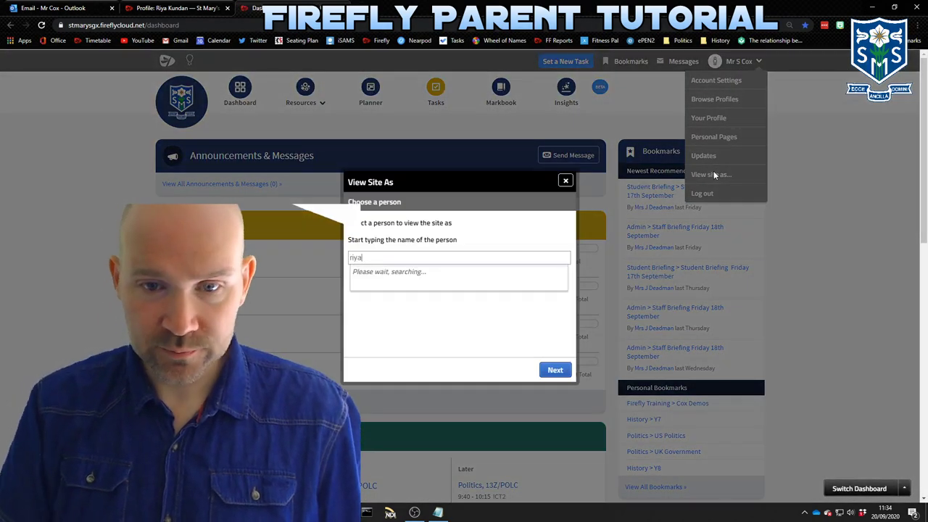
{"action": "left_click", "coordinate": [391, 274]}
{"action": "left_click", "coordinate": [552, 371]}
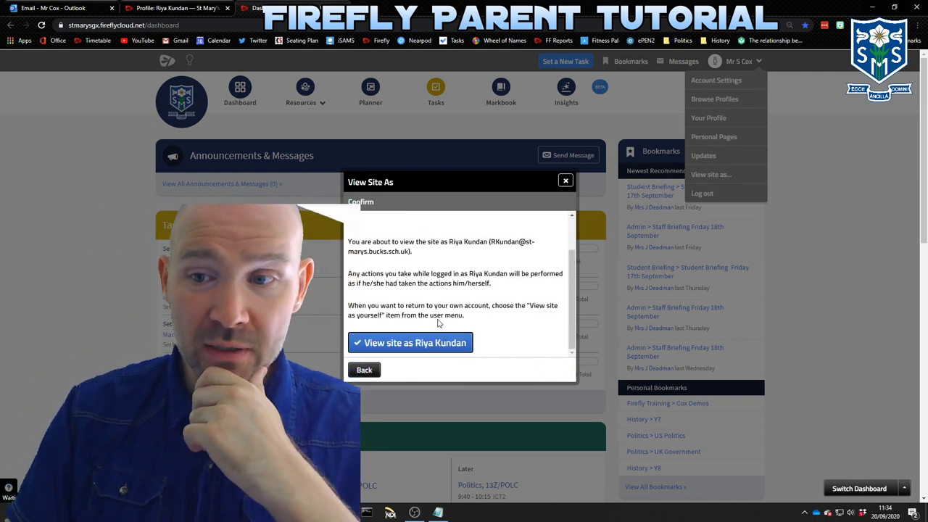
{"action": "left_click", "coordinate": [429, 348]}
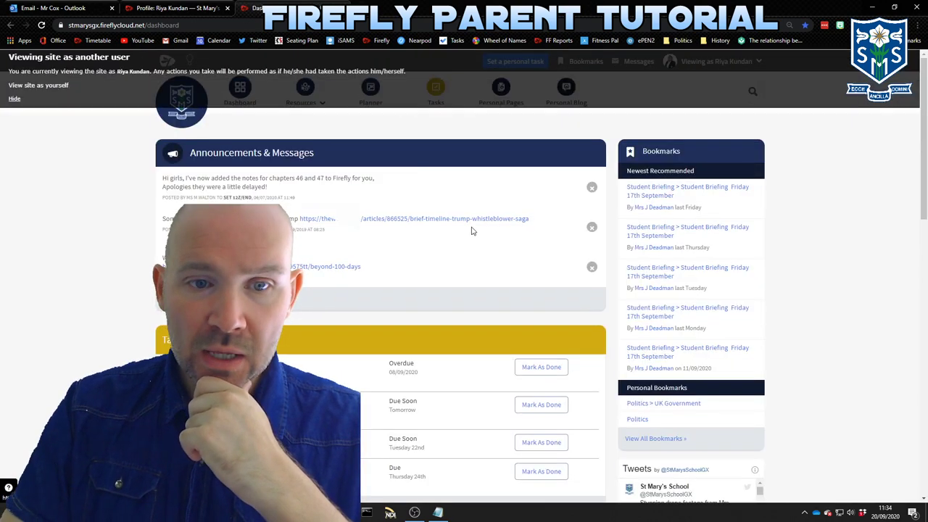
- Dismiss the viewing-as notice, scroll the student's dashboard, and open their Tasks list
{"action": "left_click", "coordinate": [14, 103]}
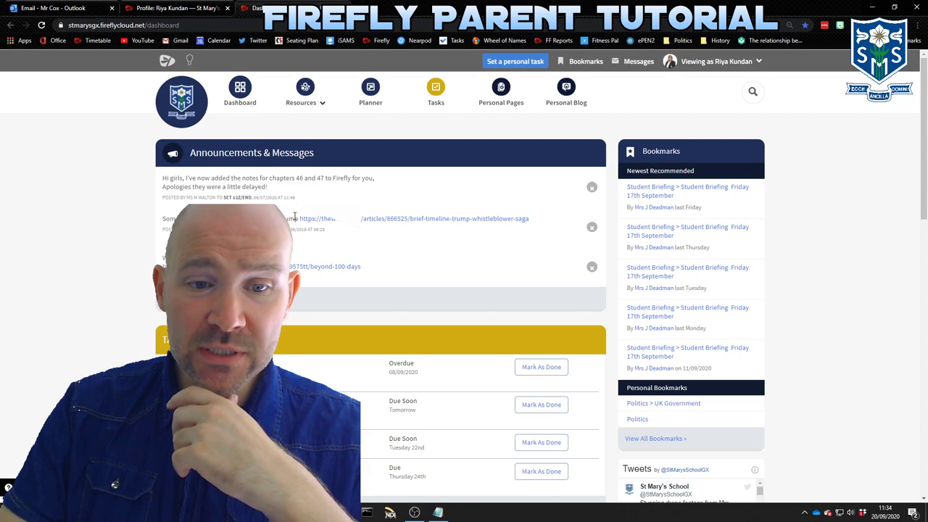
{"action": "scroll", "coordinate": [323, 218], "scroll_direction": "down", "scroll_amount": 1}
{"action": "scroll", "coordinate": [322, 217], "scroll_direction": "up", "scroll_amount": 1}
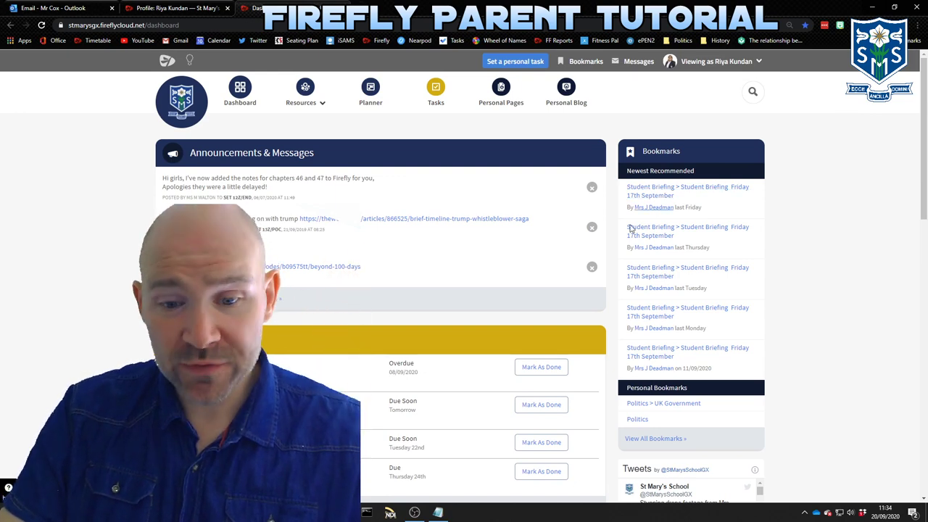
{"action": "scroll", "coordinate": [609, 254], "scroll_direction": "down", "scroll_amount": 3}
{"action": "scroll", "coordinate": [609, 255], "scroll_direction": "up", "scroll_amount": 3}
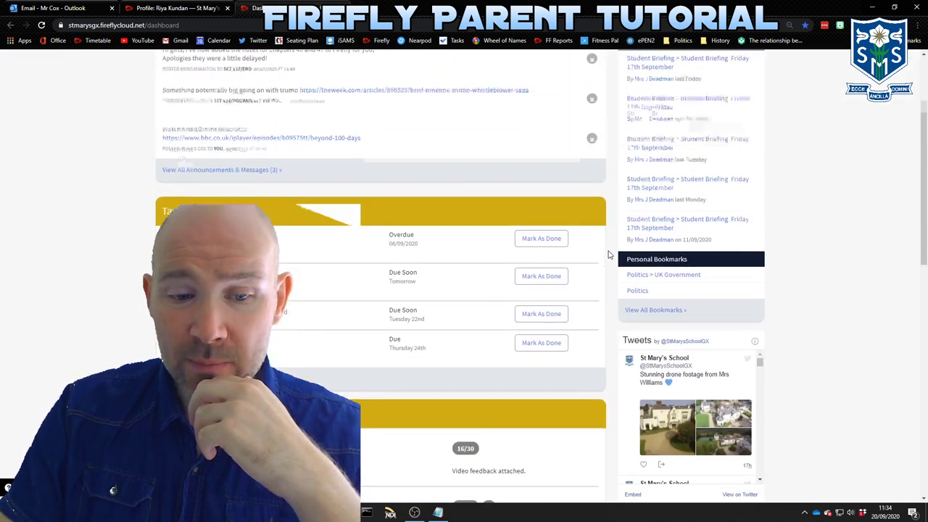
{"action": "scroll", "coordinate": [609, 255], "scroll_direction": "down", "scroll_amount": 1}
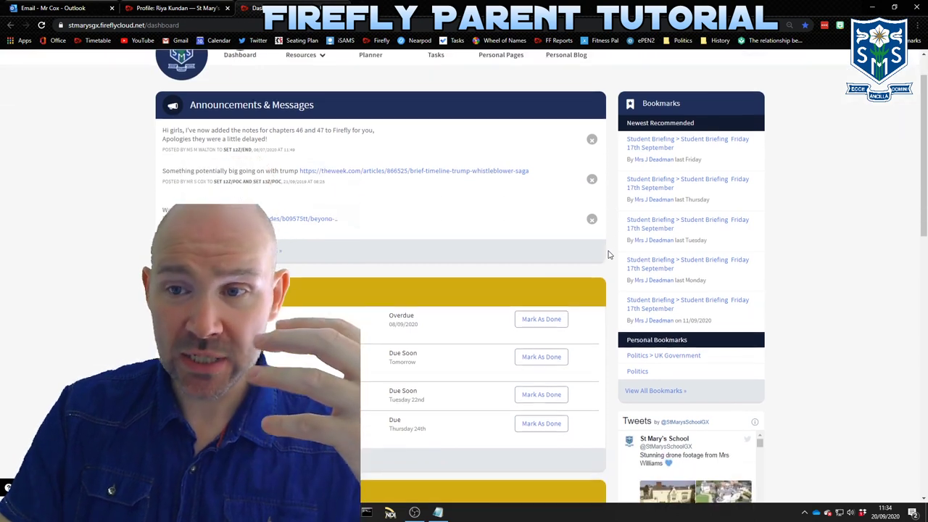
{"action": "scroll", "coordinate": [609, 255], "scroll_direction": "up", "scroll_amount": 1}
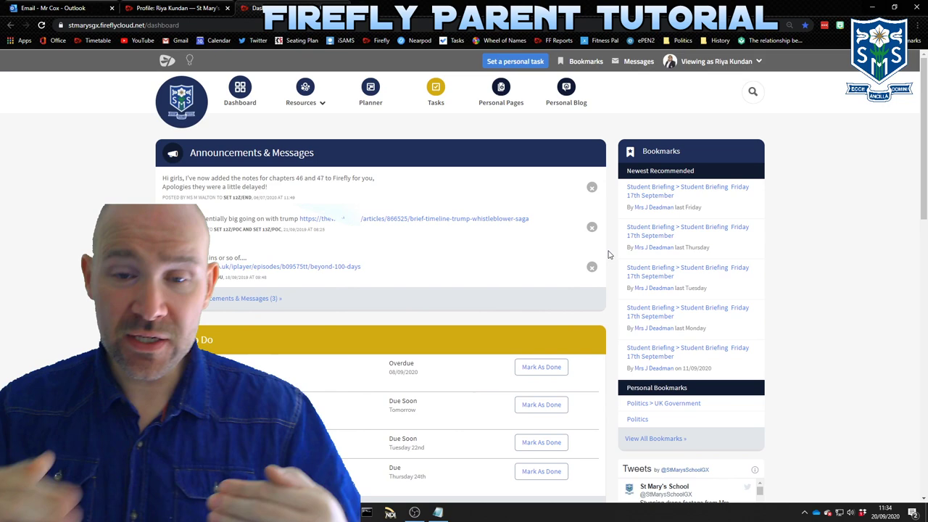
{"action": "left_click", "coordinate": [433, 92]}
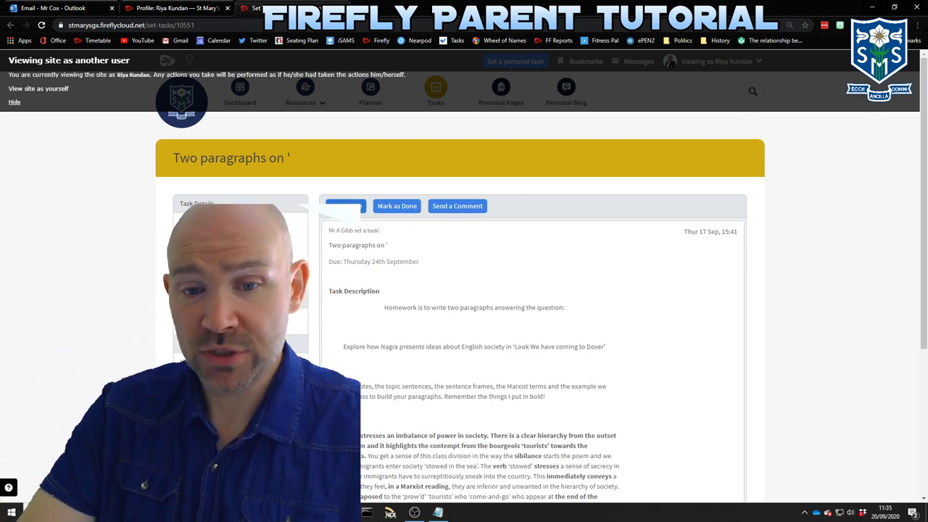
{"action": "left_click", "coordinate": [346, 206]}
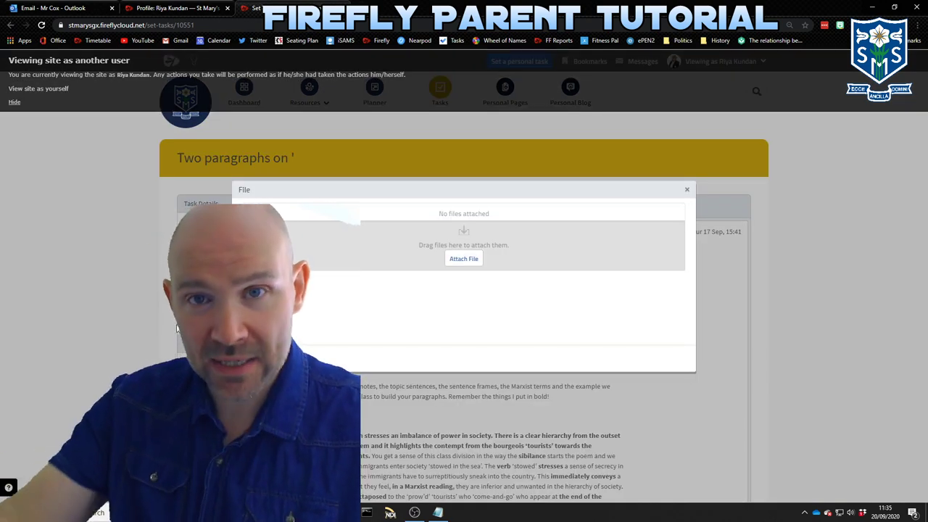
{"action": "left_click", "coordinate": [461, 261]}
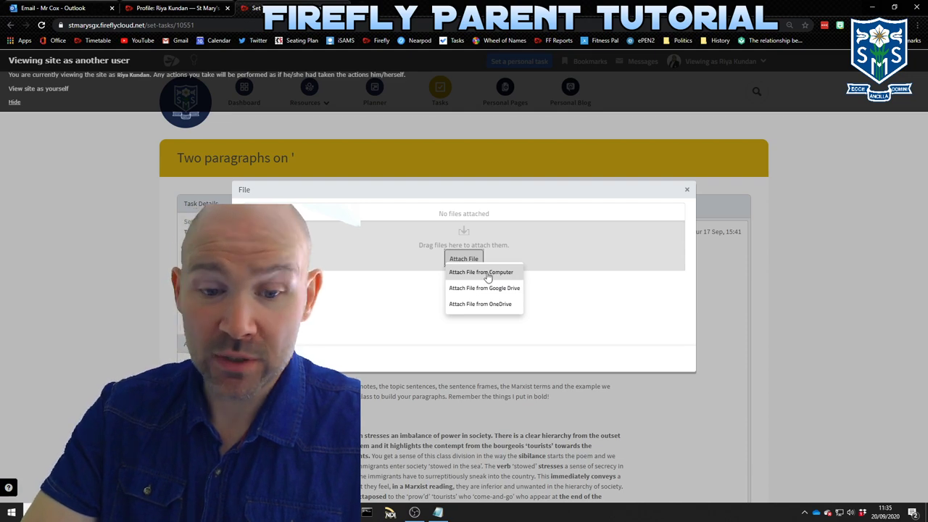
{"action": "left_click", "coordinate": [687, 192]}
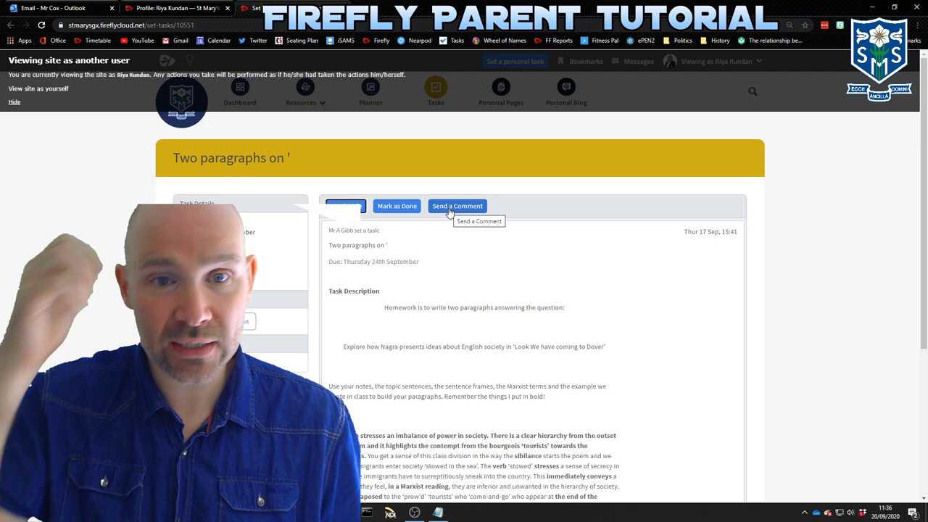
{"action": "left_click", "coordinate": [438, 512]}
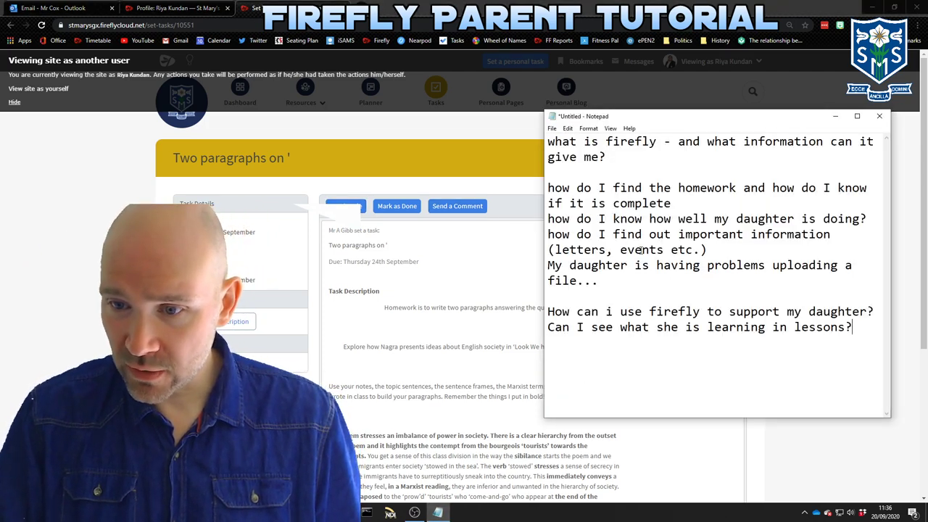
{"action": "left_click_drag", "start_coordinate": [599, 281], "coordinate": [563, 266]}
{"action": "left_click", "coordinate": [596, 284]}
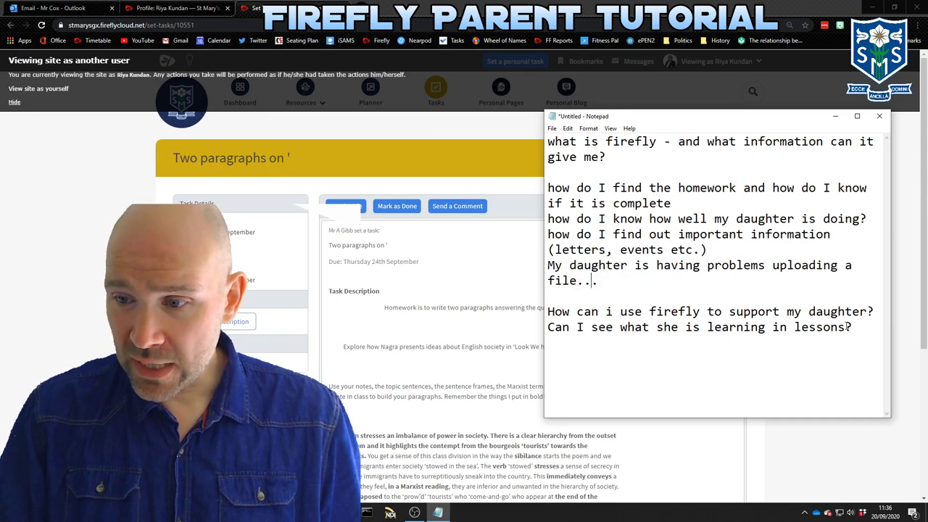
{"action": "left_click", "coordinate": [835, 117]}
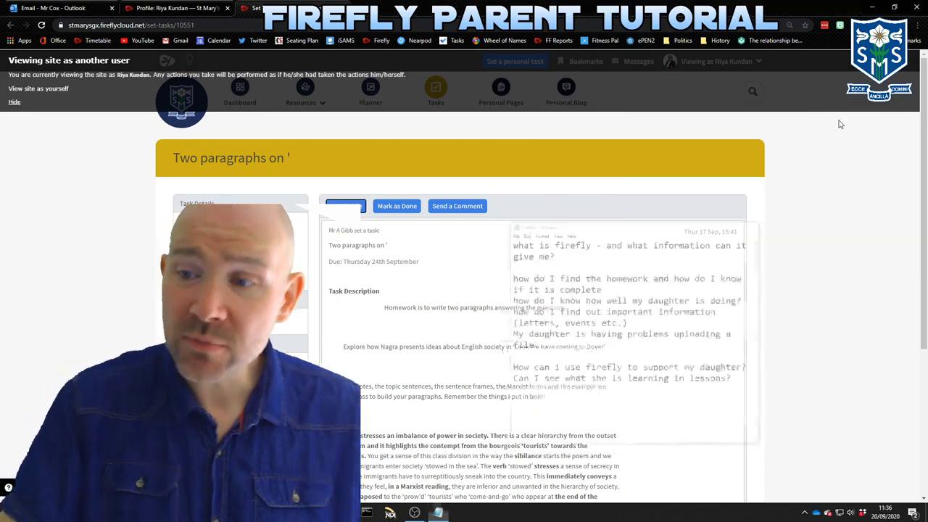
- Hide the viewing-as-another-user banner and pick Politics under Senior in the Resources menu
{"action": "left_click", "coordinate": [15, 104]}
{"action": "left_click", "coordinate": [312, 100]}
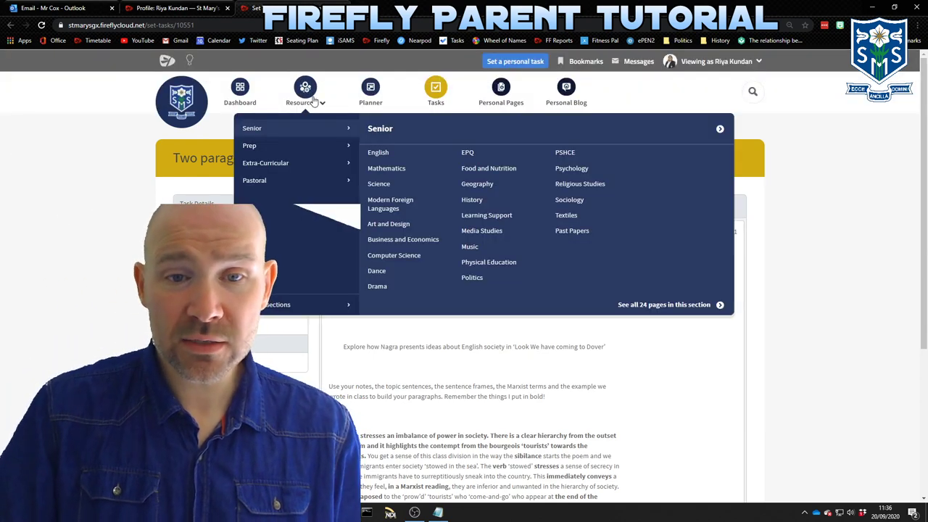
{"action": "left_click", "coordinate": [311, 100]}
{"action": "left_click", "coordinate": [308, 101]}
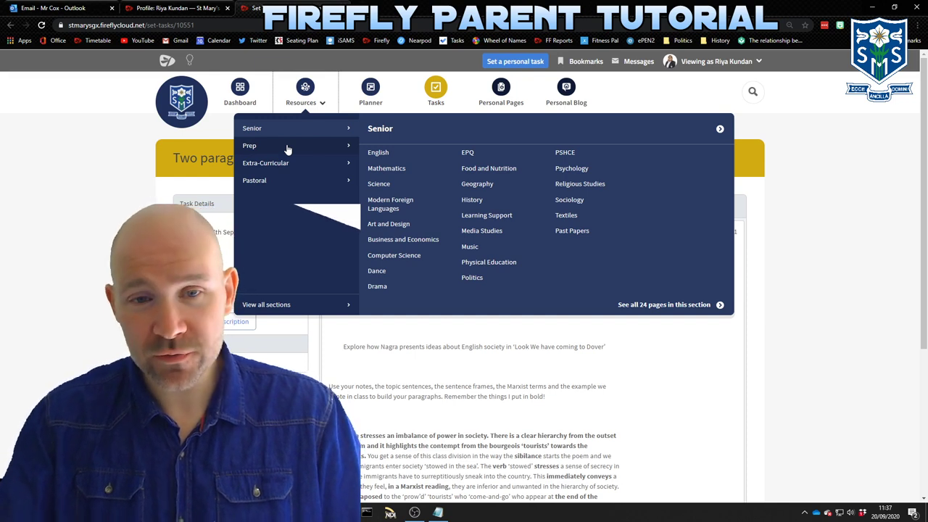
{"action": "left_click", "coordinate": [479, 278]}
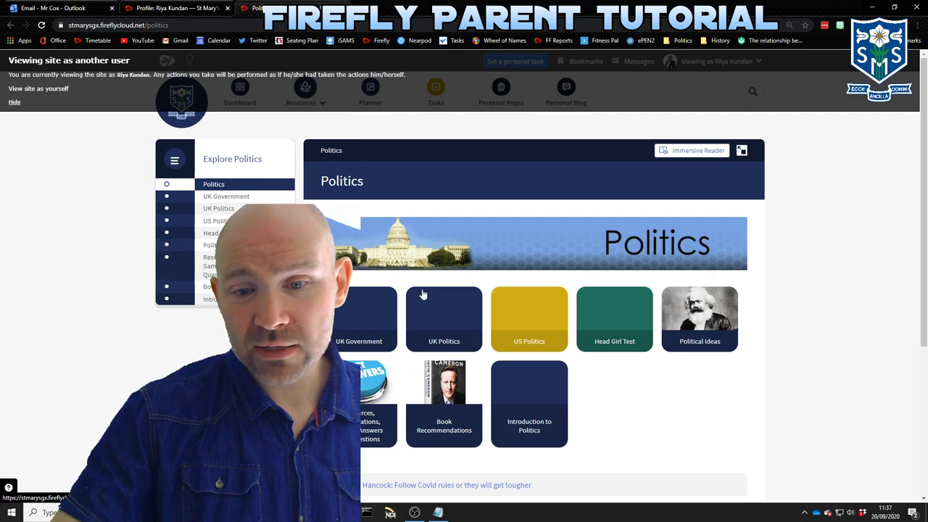
- Scroll through the US Politics Week 1 Primaries and Caucuses page's objectives, daily plan and slideshow
{"action": "scroll", "coordinate": [427, 295], "scroll_direction": "down", "scroll_amount": 2}
{"action": "scroll", "coordinate": [471, 301], "scroll_direction": "up", "scroll_amount": 2}
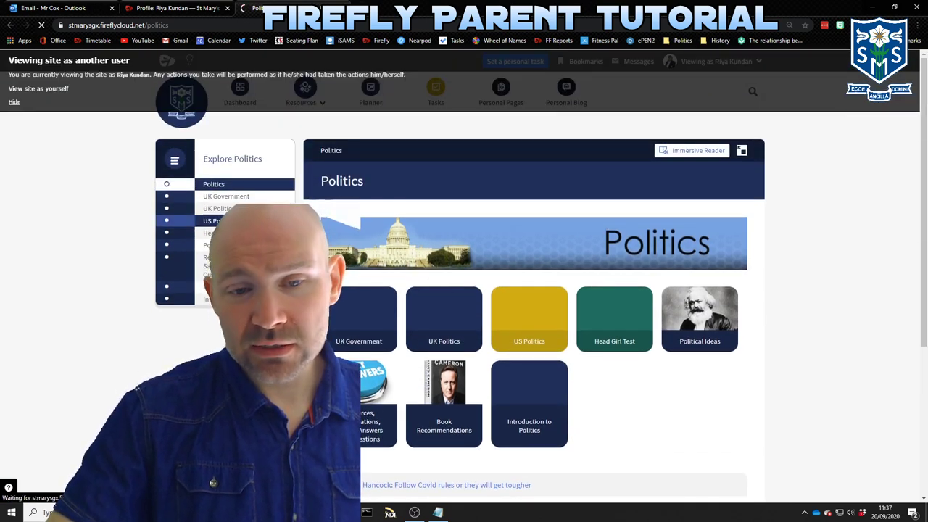
{"action": "scroll", "coordinate": [434, 246], "scroll_direction": "down", "scroll_amount": 3}
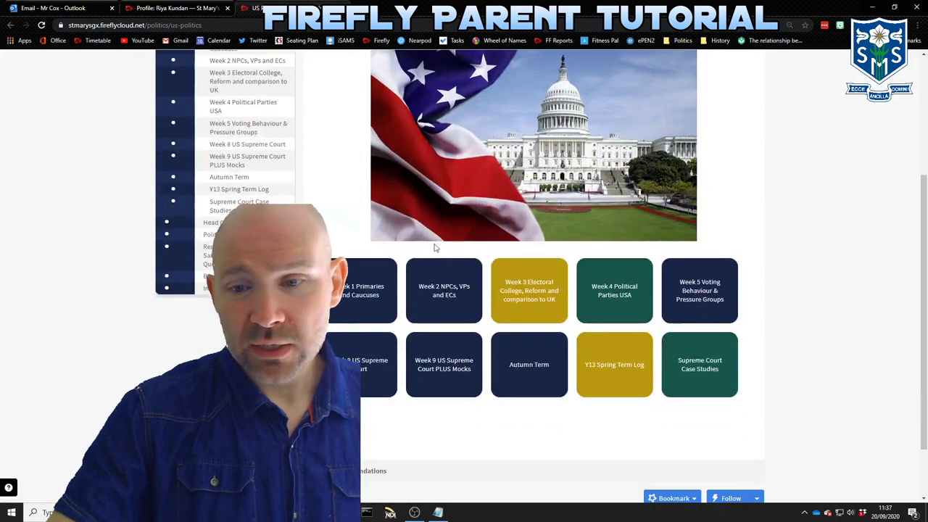
{"action": "scroll", "coordinate": [466, 228], "scroll_direction": "up", "scroll_amount": 2}
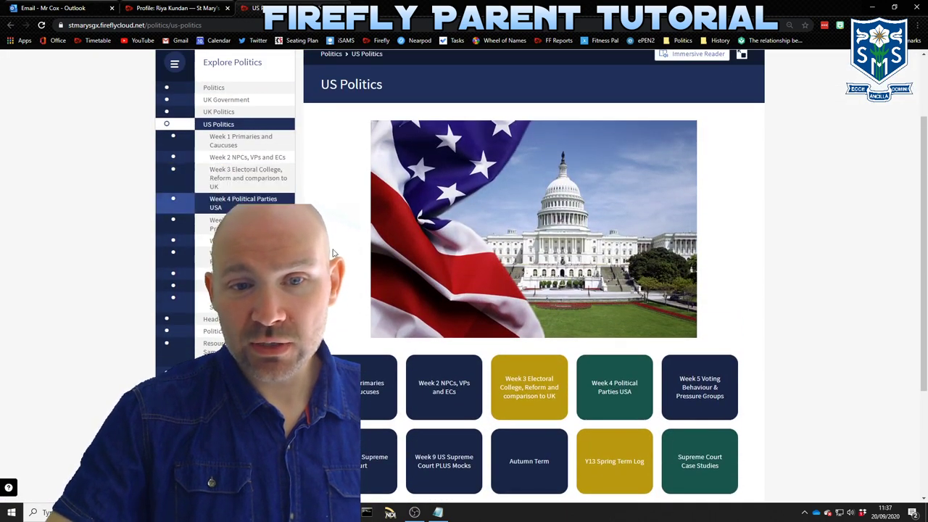
{"action": "scroll", "coordinate": [333, 253], "scroll_direction": "down", "scroll_amount": 3}
{"action": "scroll", "coordinate": [334, 253], "scroll_direction": "up", "scroll_amount": 3}
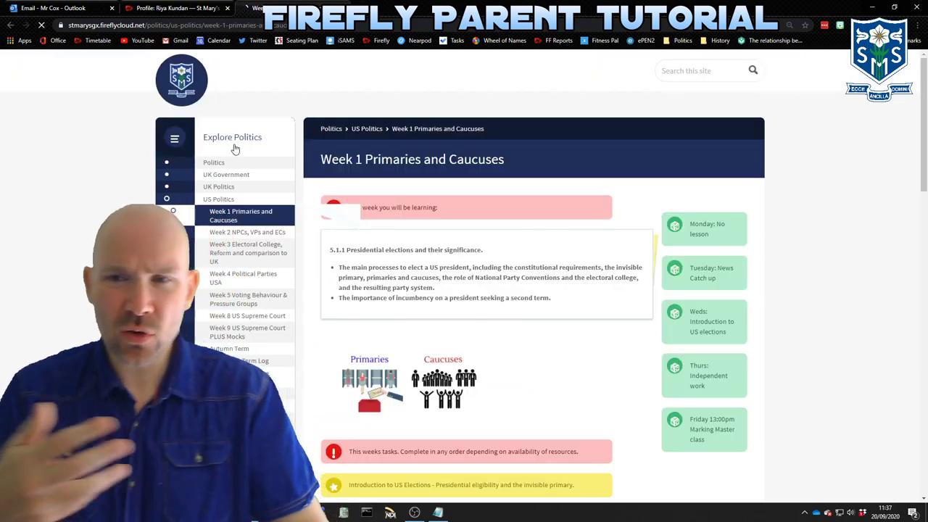
{"action": "scroll", "coordinate": [491, 235], "scroll_direction": "down", "scroll_amount": 7}
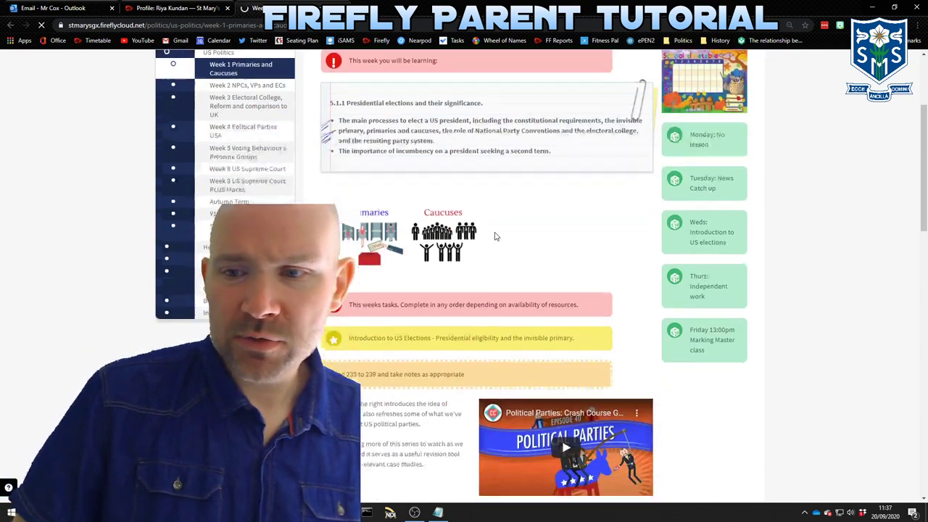
{"action": "scroll", "coordinate": [495, 236], "scroll_direction": "down", "scroll_amount": 4}
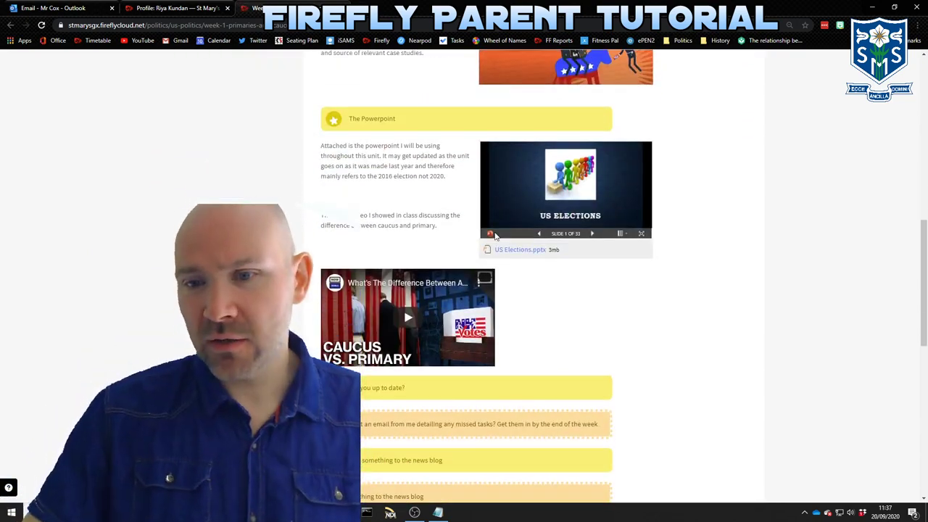
{"action": "scroll", "coordinate": [495, 236], "scroll_direction": "up", "scroll_amount": 2}
{"action": "scroll", "coordinate": [507, 235], "scroll_direction": "up", "scroll_amount": 2}
{"action": "scroll", "coordinate": [536, 232], "scroll_direction": "down", "scroll_amount": 7}
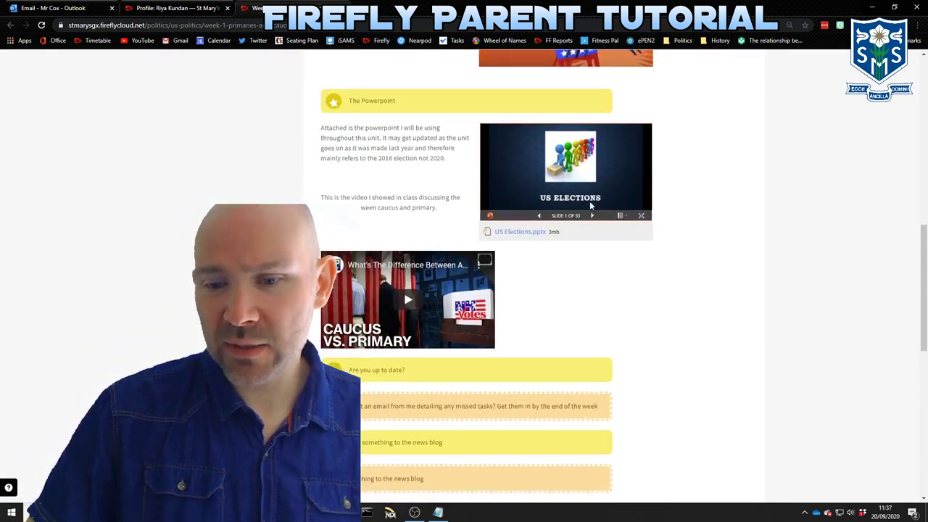
{"action": "scroll", "coordinate": [555, 254], "scroll_direction": "up", "scroll_amount": 15}
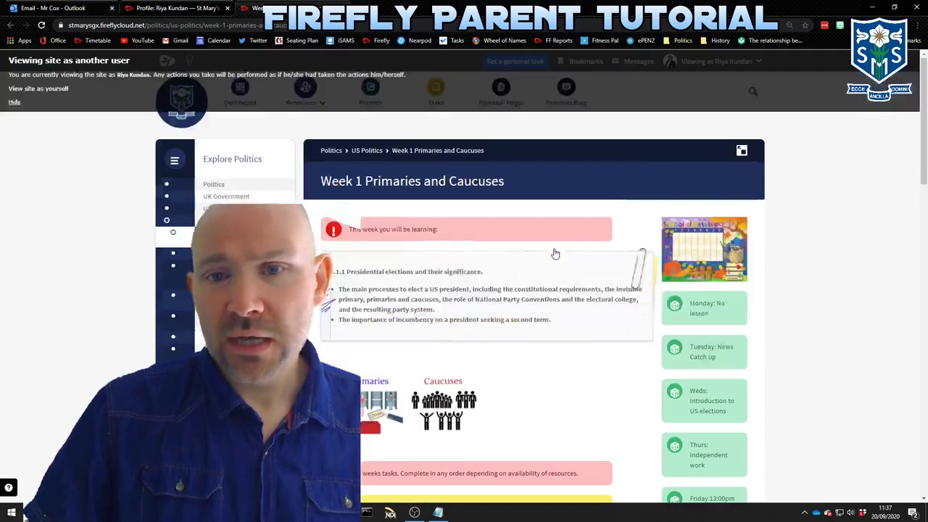
{"action": "left_click", "coordinate": [439, 515]}
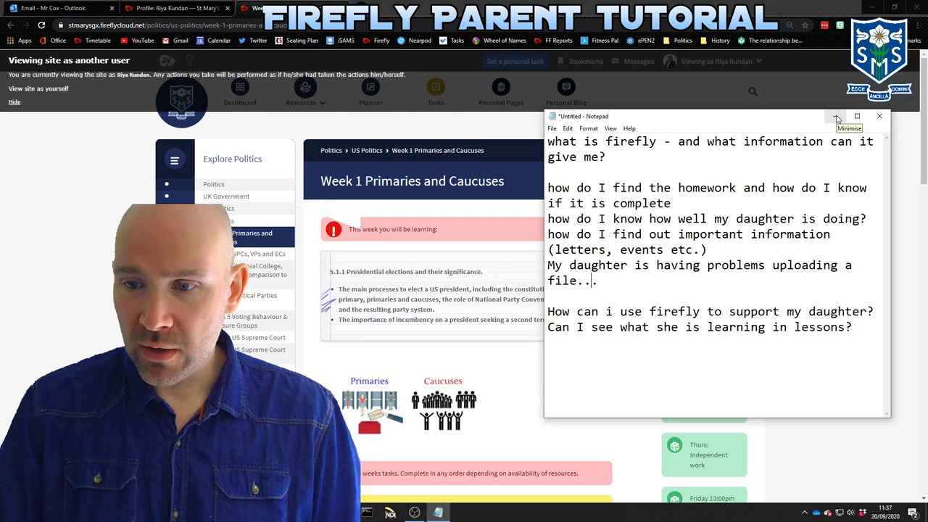
{"action": "left_click", "coordinate": [836, 118]}
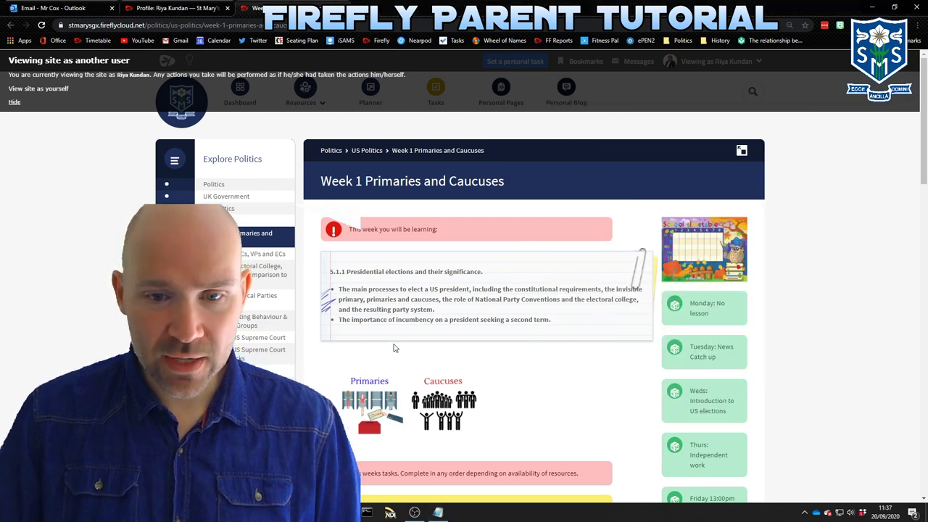
{"action": "mouse_move", "coordinate": [414, 512]}
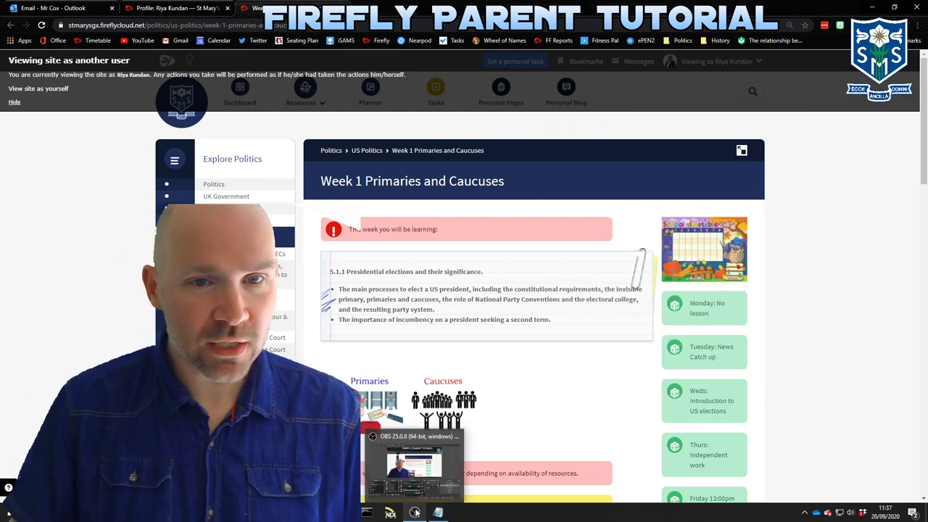